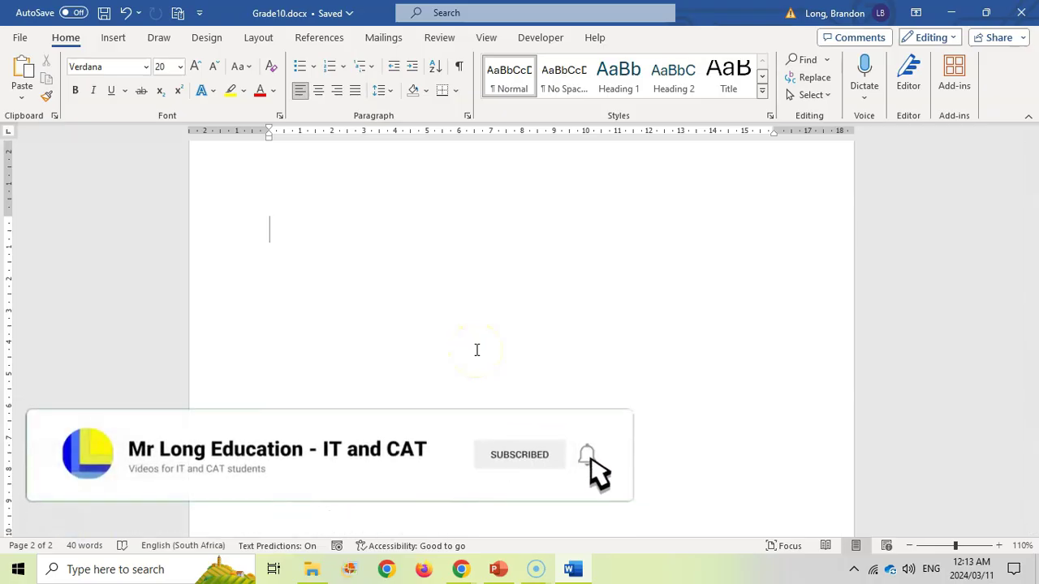
Browse the Insert tab's Shapes gallery and pick the Rounded Rectangle shape
{"action": "left_click", "coordinate": [478, 338]}
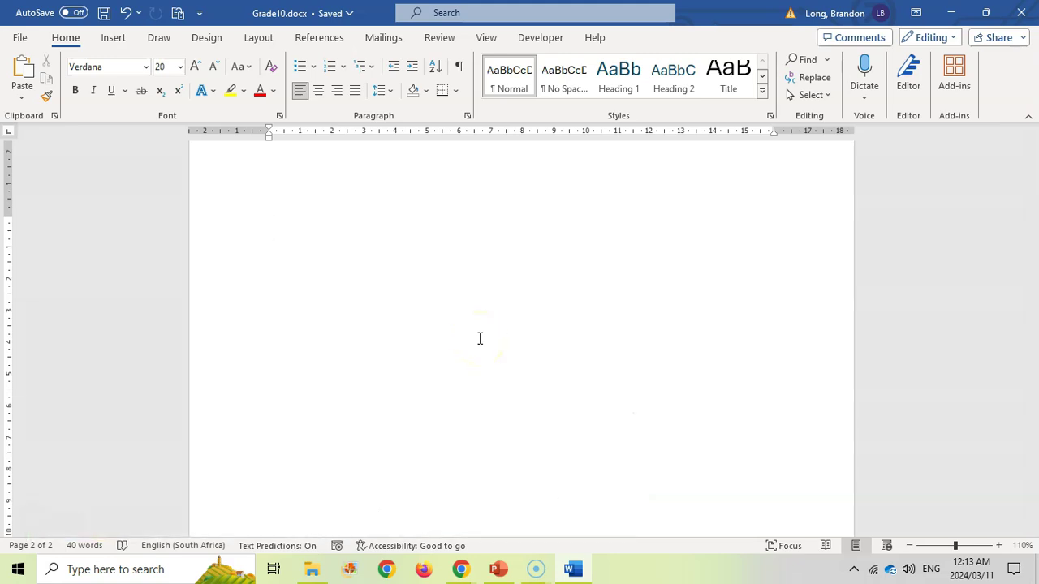
{"action": "left_click", "coordinate": [114, 39]}
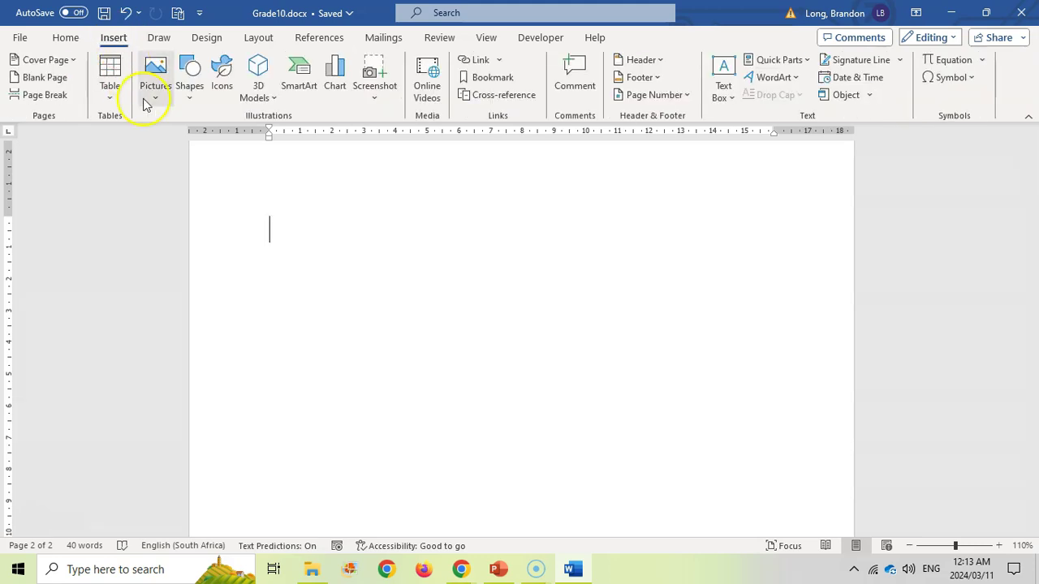
{"action": "left_click", "coordinate": [193, 101]}
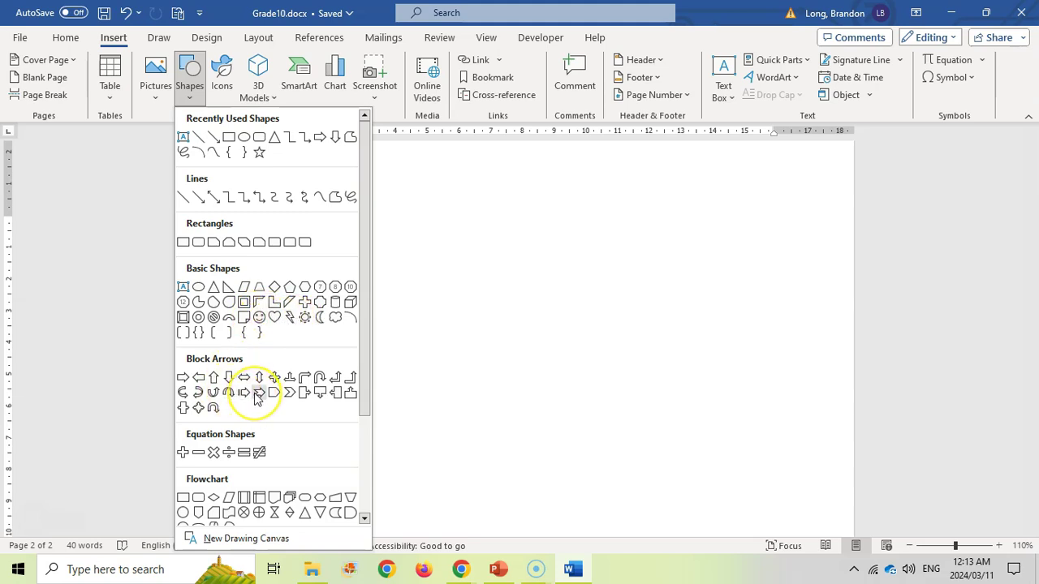
{"action": "scroll", "coordinate": [192, 406], "scroll_direction": "down", "scroll_amount": 1}
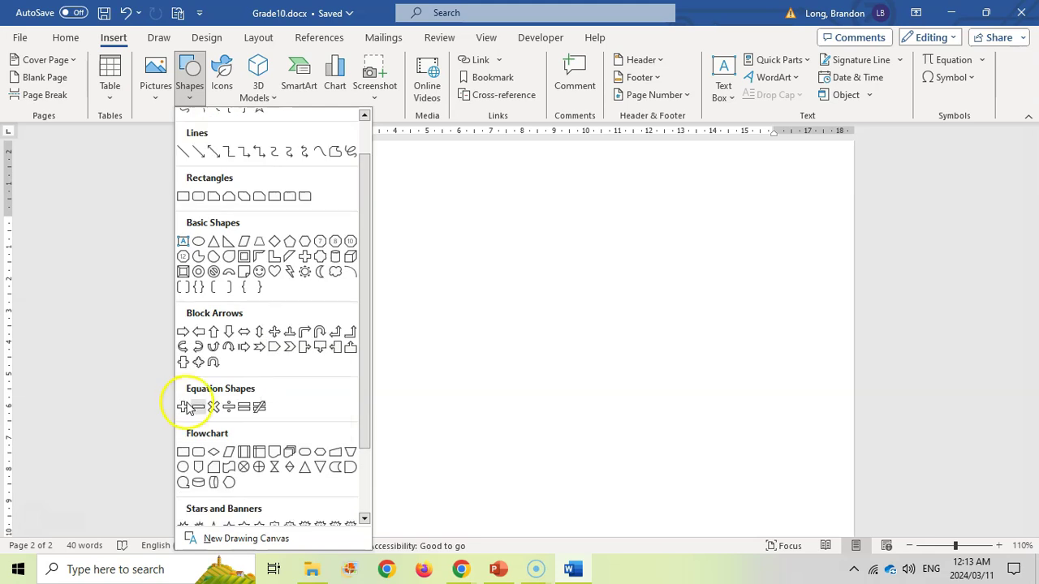
{"action": "scroll", "coordinate": [260, 406], "scroll_direction": "down", "scroll_amount": 2}
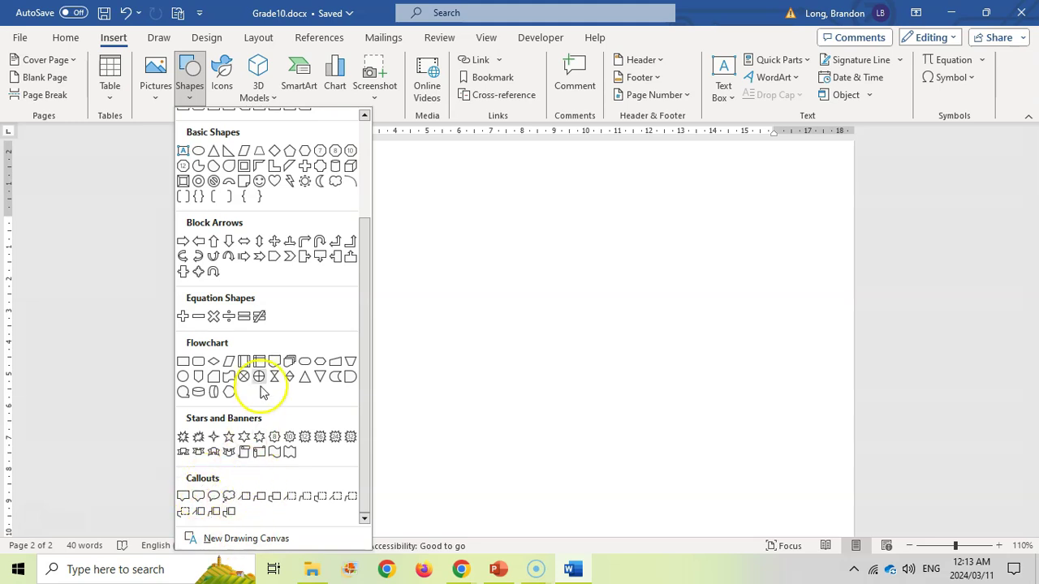
{"action": "scroll", "coordinate": [236, 296], "scroll_direction": "up", "scroll_amount": 3}
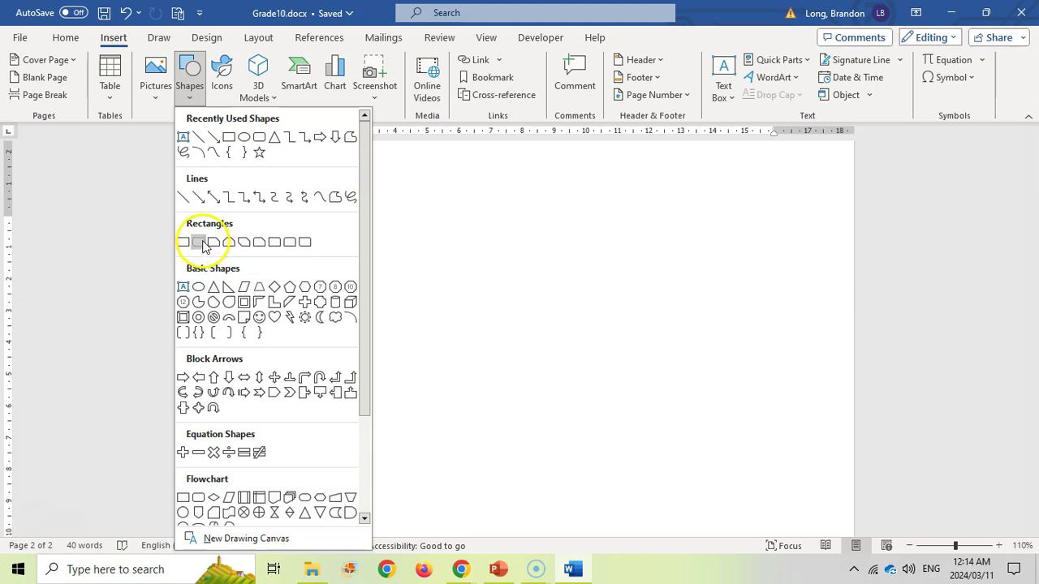
{"action": "left_click", "coordinate": [200, 245]}
Draw a rounded rectangle near the page top and resize it to 3.79 by 7.38 cm
{"action": "left_click_drag", "start_coordinate": [301, 212], "coordinate": [509, 320]}
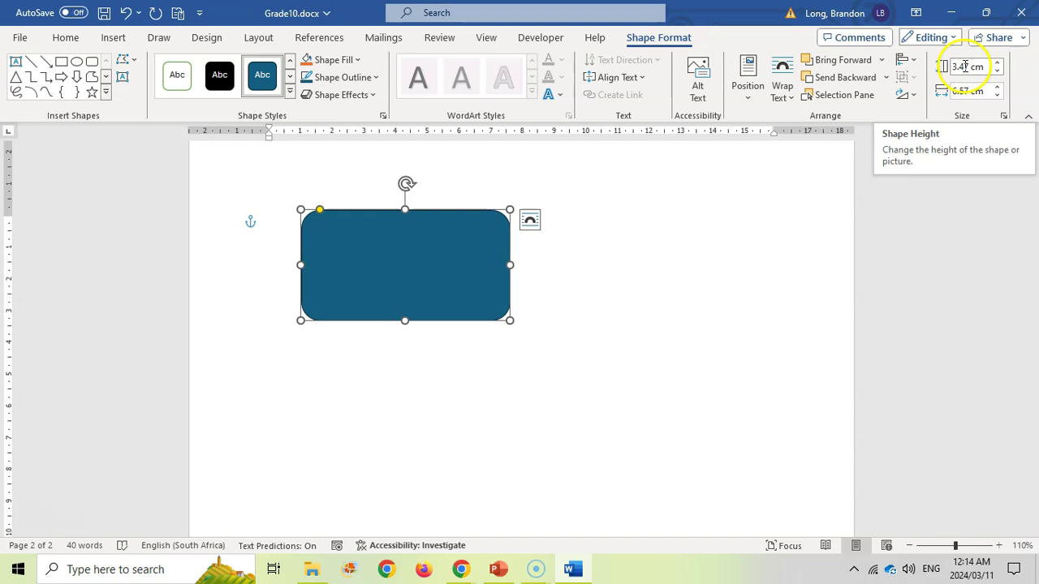
{"action": "left_click_drag", "start_coordinate": [508, 320], "coordinate": [534, 330]}
{"action": "left_click", "coordinate": [914, 95]}
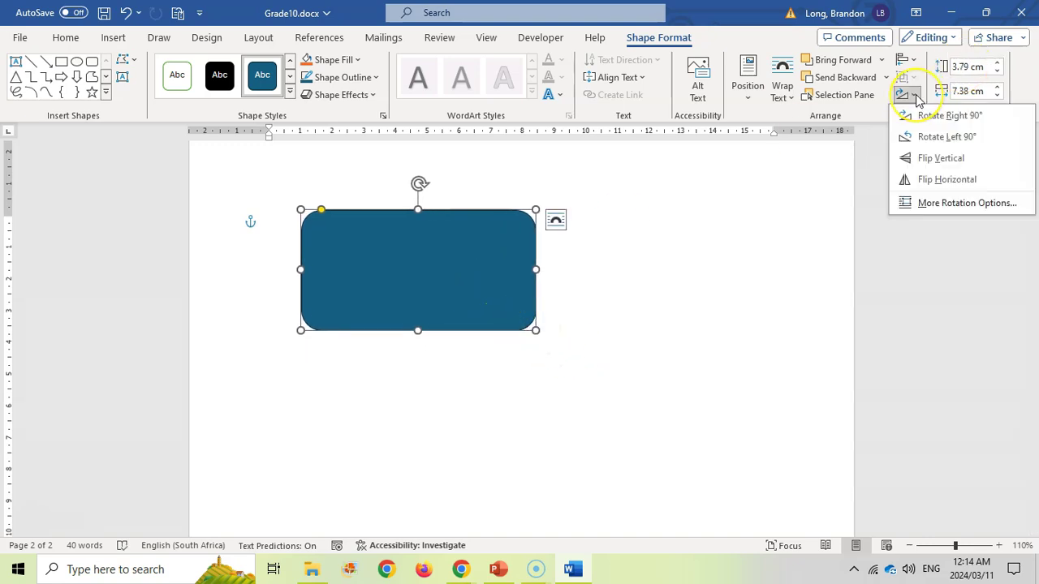
{"action": "left_click", "coordinate": [913, 114]}
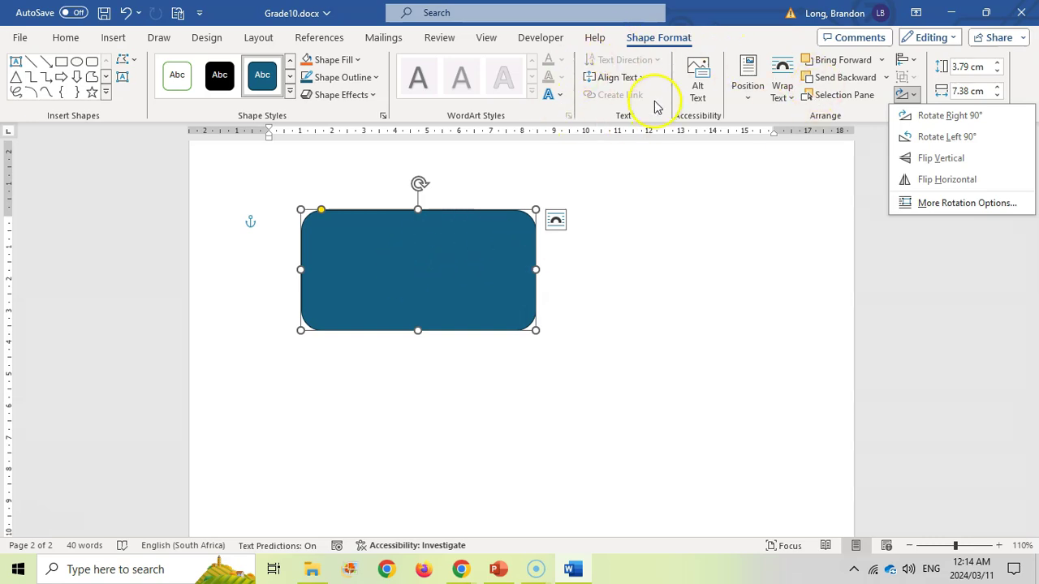
{"action": "left_click", "coordinate": [406, 240]}
Add the text 'Hello Everyone' inside the rounded rectangle
{"action": "right_click", "coordinate": [406, 239]}
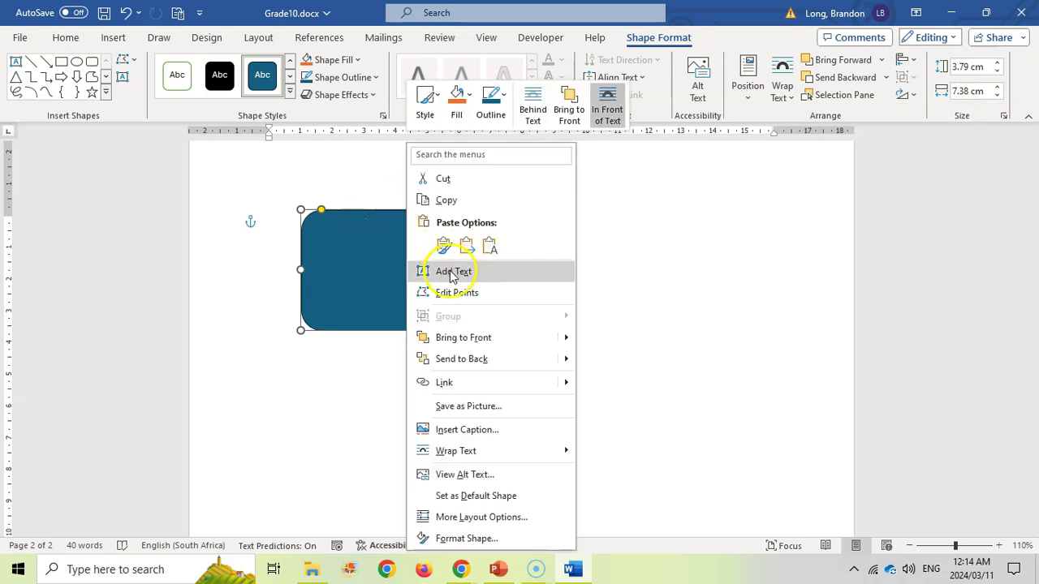
{"action": "left_click", "coordinate": [452, 273]}
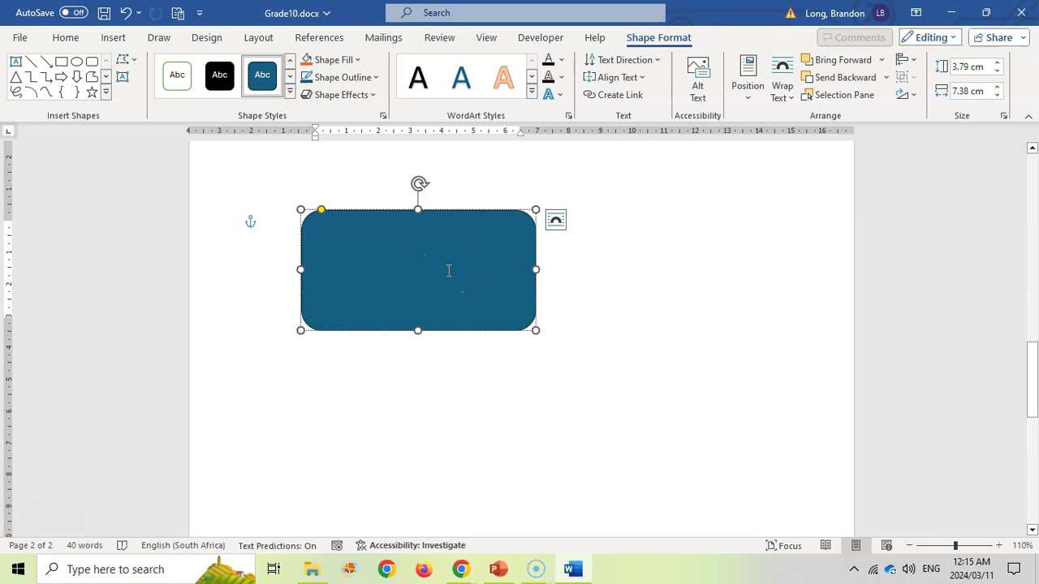
{"action": "type", "text": "Hello Everyone"}
Format the Hello Everyone text as 24 pt, orange and bold
{"action": "left_click", "coordinate": [64, 38]}
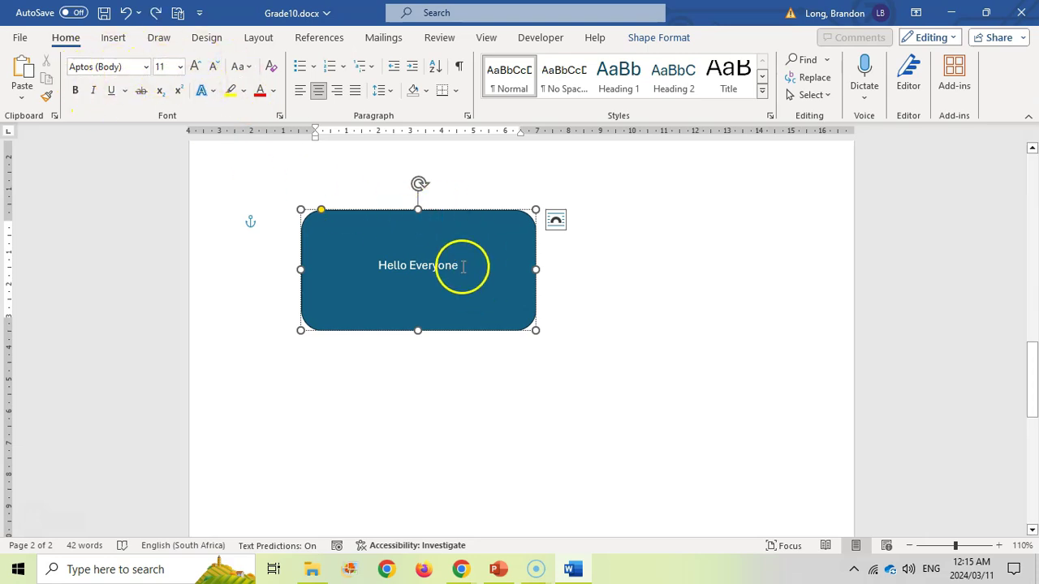
{"action": "left_click_drag", "start_coordinate": [463, 267], "coordinate": [368, 257]}
{"action": "left_click", "coordinate": [181, 66]}
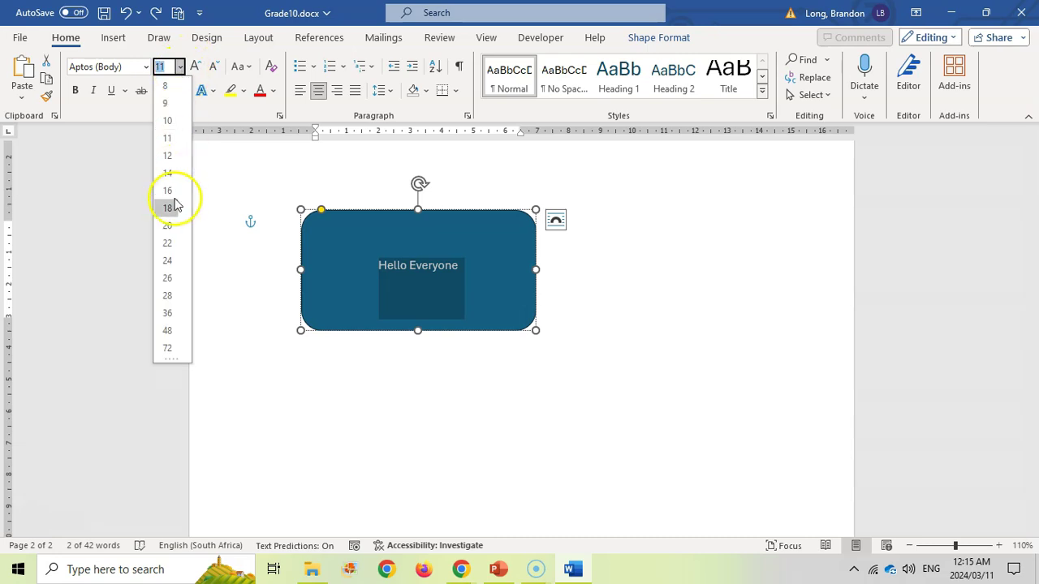
{"action": "left_click", "coordinate": [166, 262]}
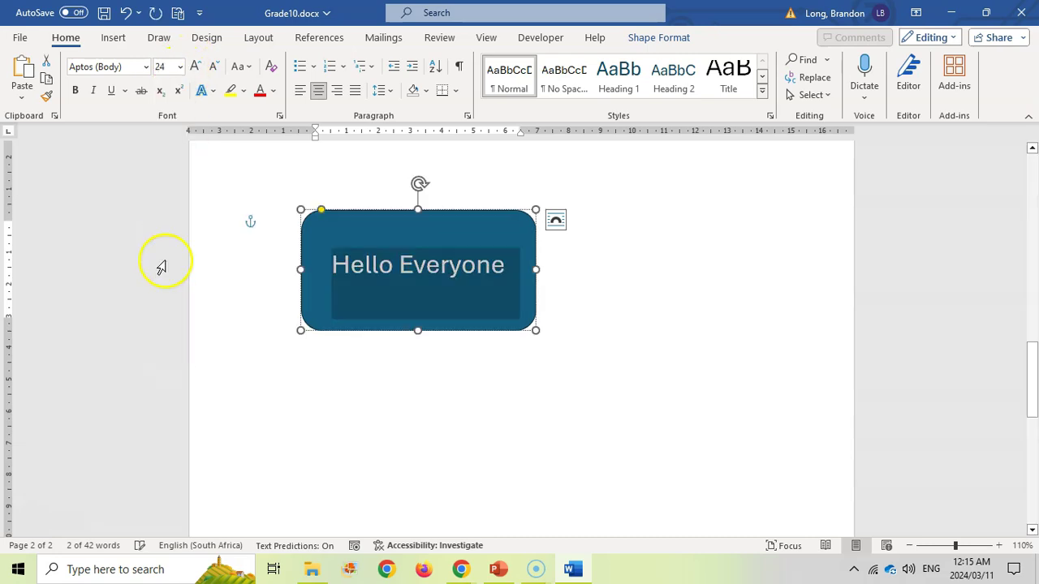
{"action": "left_click", "coordinate": [273, 92]}
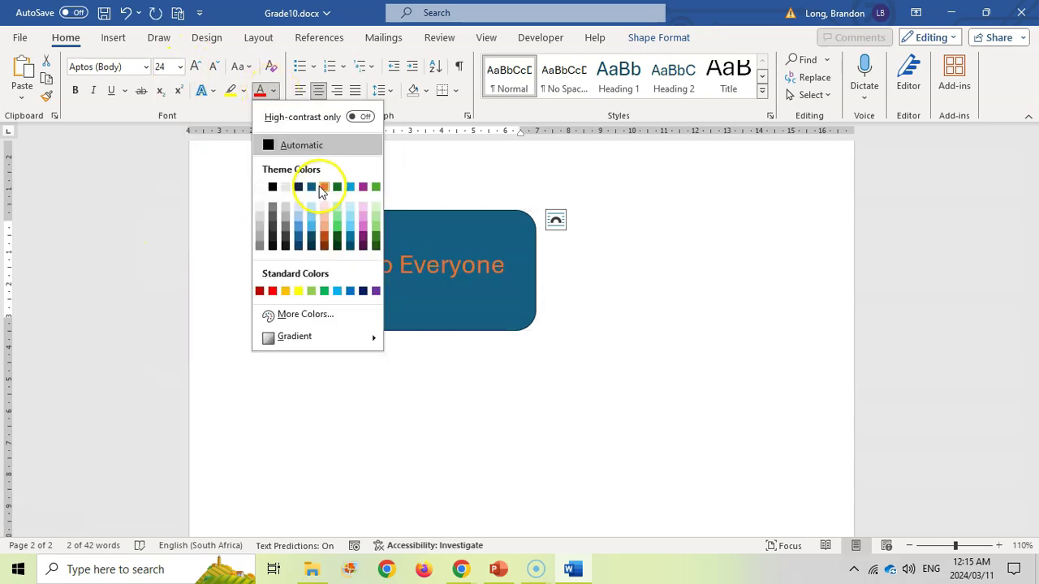
{"action": "left_click", "coordinate": [323, 187]}
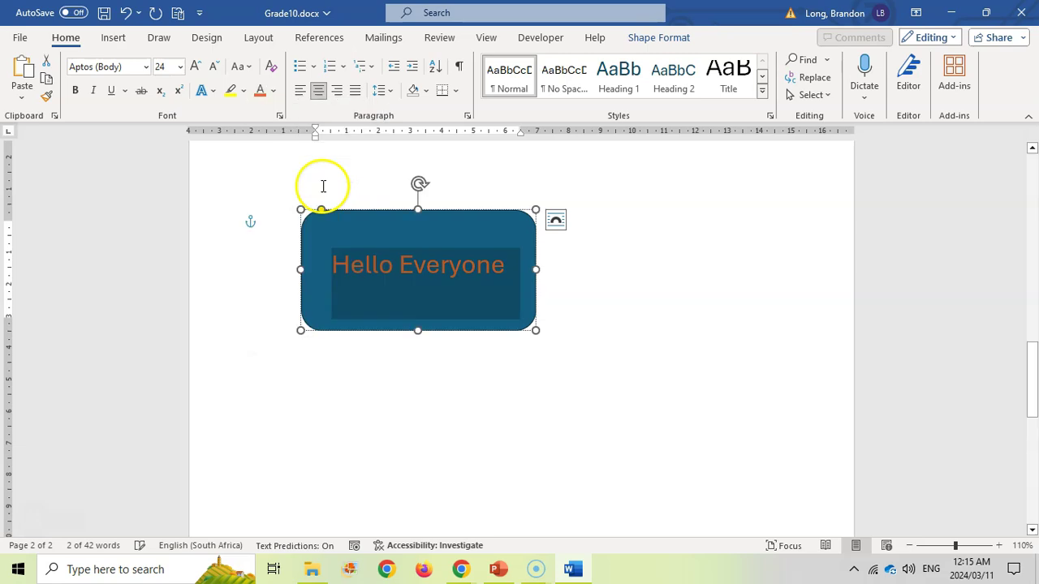
{"action": "left_click", "coordinate": [77, 94]}
{"action": "left_click", "coordinate": [658, 39]}
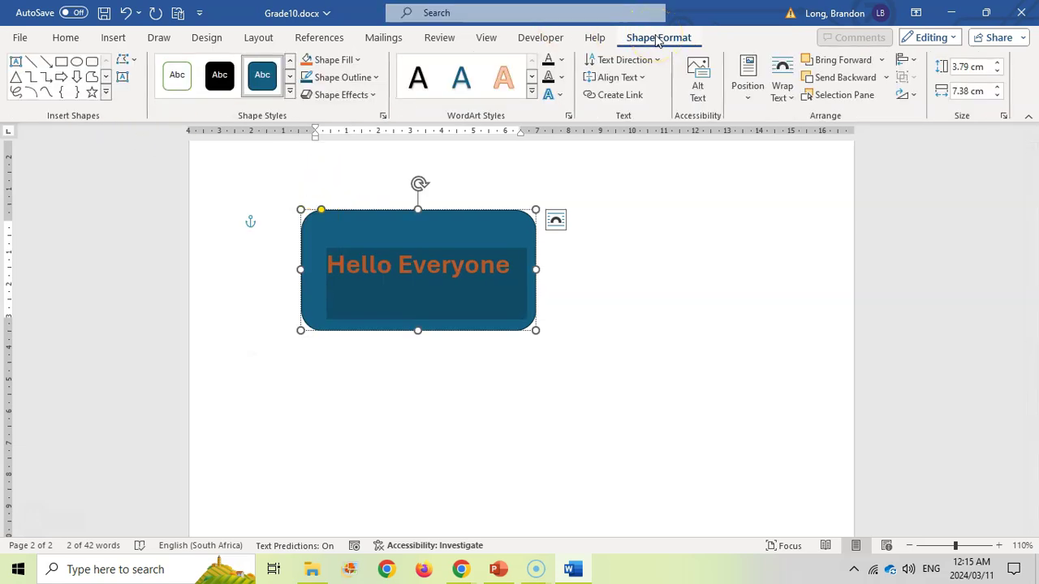
Give the Hello Everyone text a white outline
{"action": "left_click", "coordinate": [564, 79]}
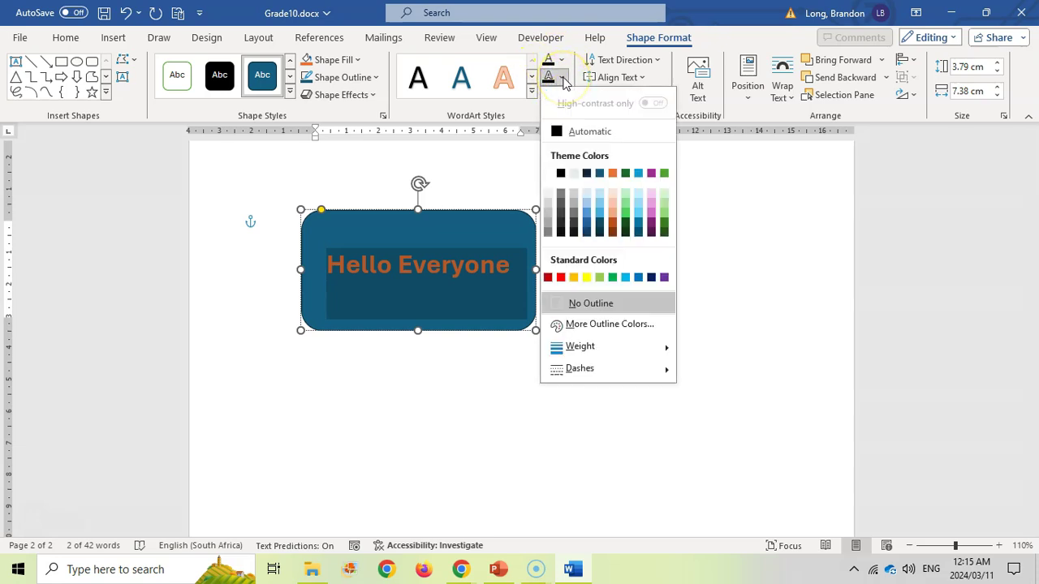
{"action": "left_click", "coordinate": [548, 175]}
{"action": "left_click", "coordinate": [478, 265]}
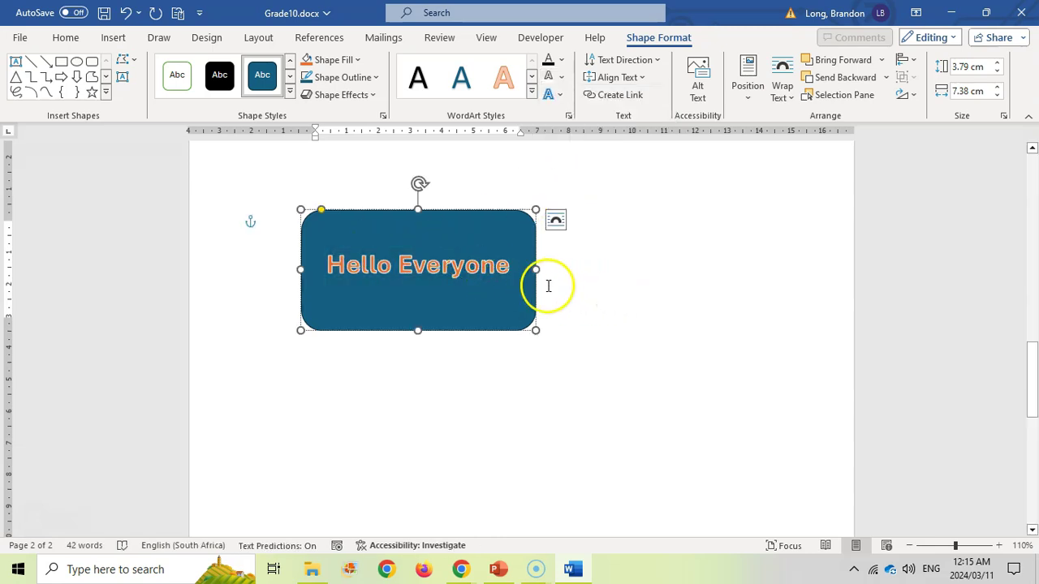
Apply a glow text effect, keeping the text vertically centred in the shape
{"action": "left_click", "coordinate": [483, 213]}
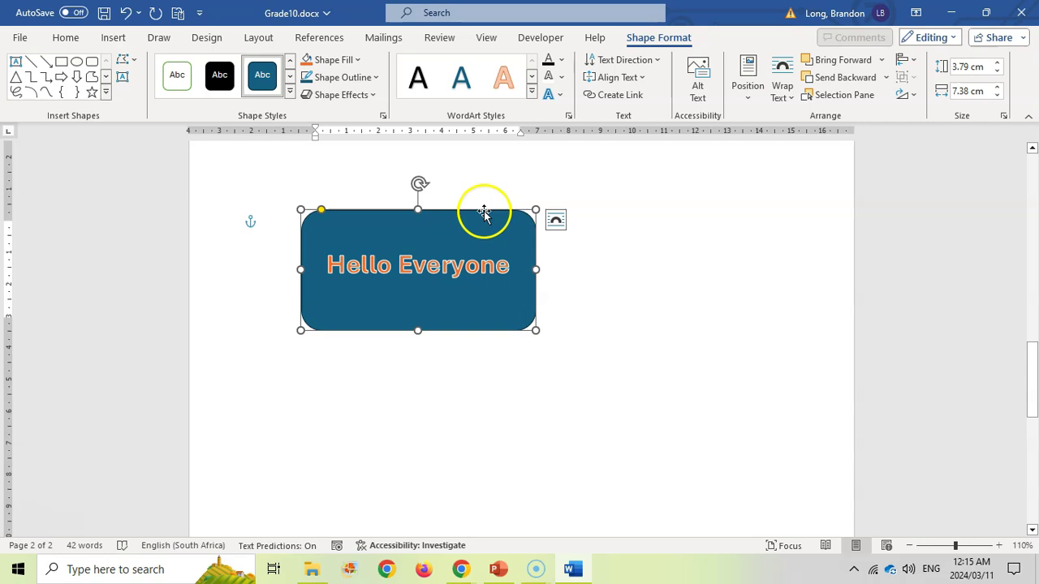
{"action": "left_click", "coordinate": [557, 95]}
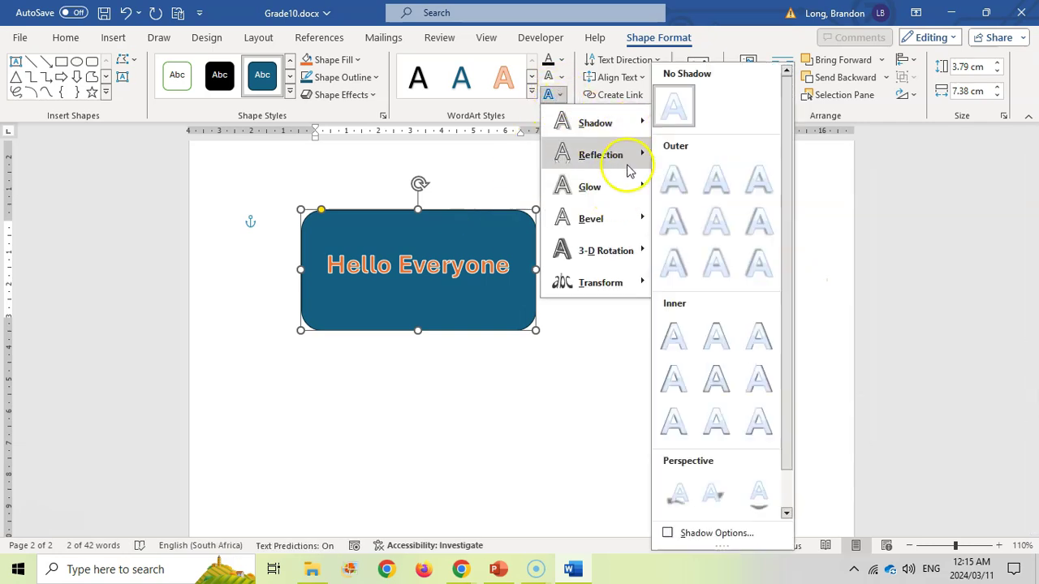
{"action": "mouse_move", "coordinate": [631, 183]}
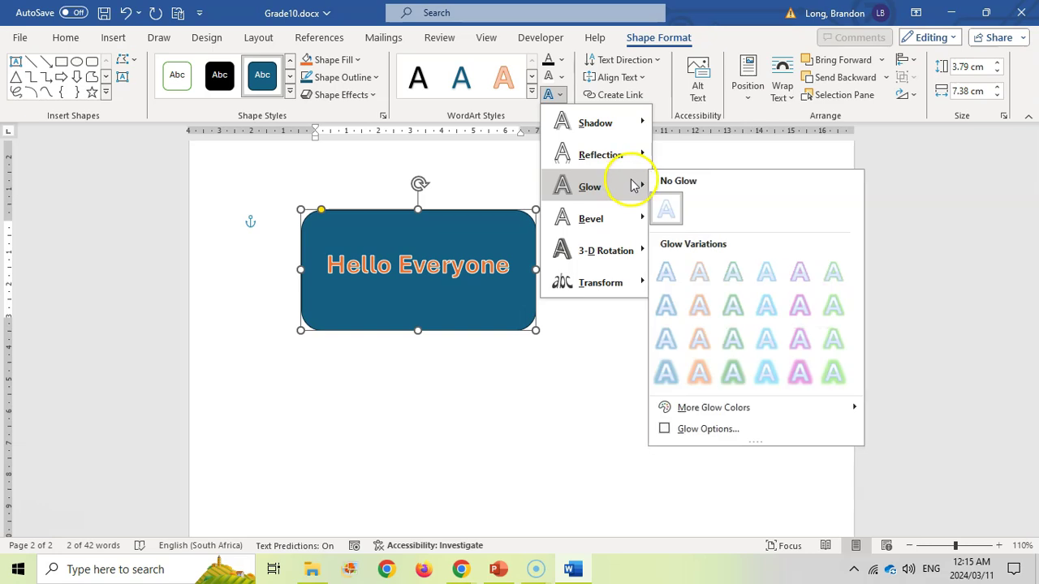
{"action": "left_click", "coordinate": [795, 278]}
{"action": "left_click", "coordinate": [616, 77]}
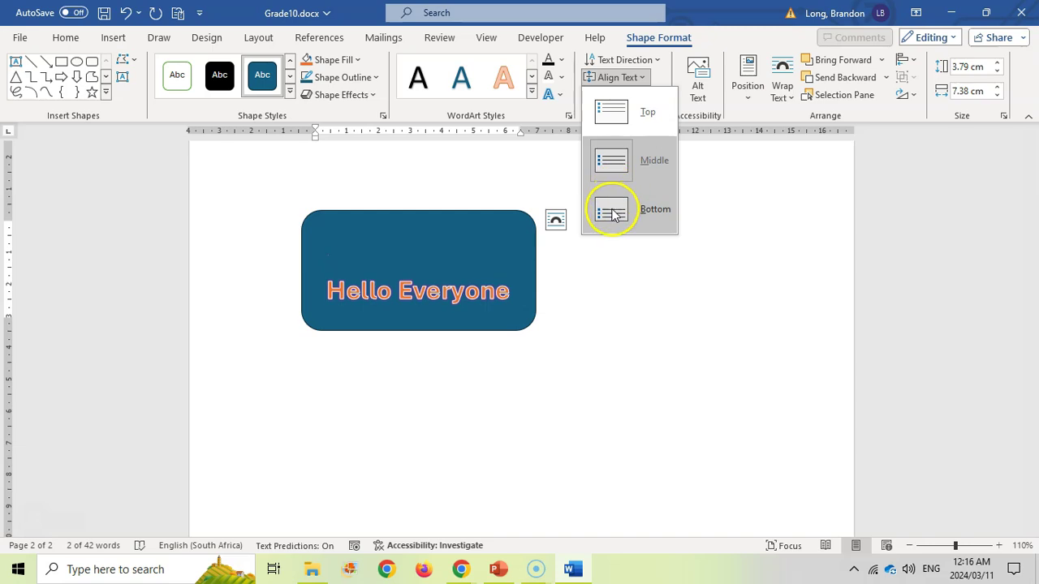
{"action": "left_click", "coordinate": [654, 62]}
{"action": "left_click", "coordinate": [658, 64]}
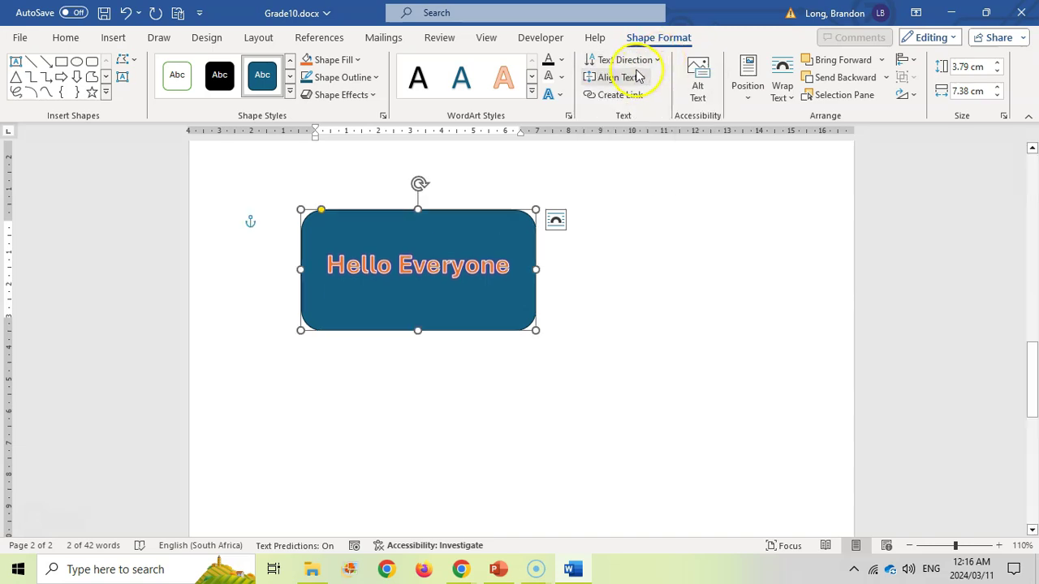
Give the rectangle Top and Bottom text wrapping and move it higher on the page
{"action": "left_click", "coordinate": [748, 93]}
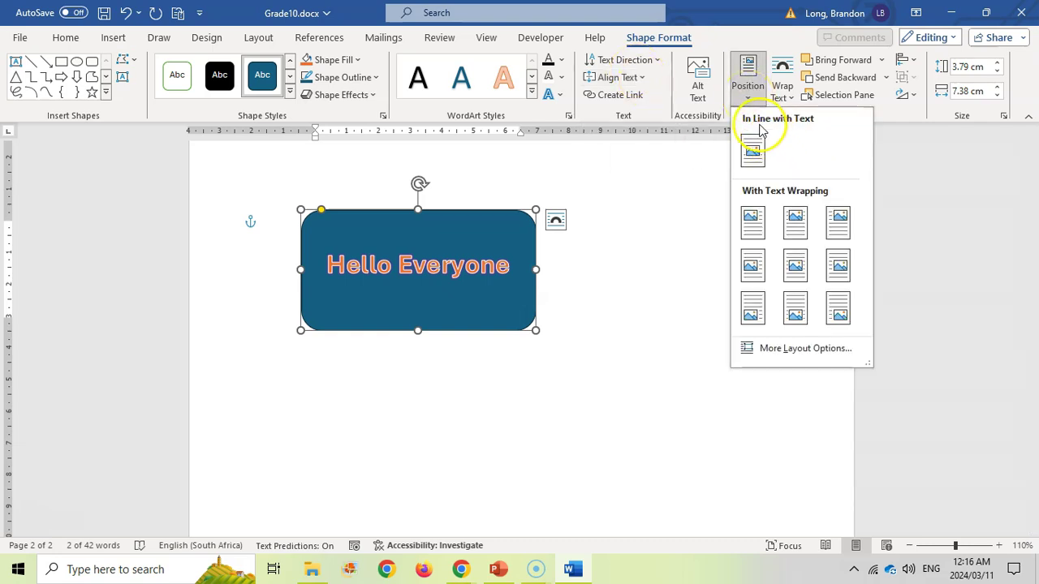
{"action": "left_click", "coordinate": [838, 221]}
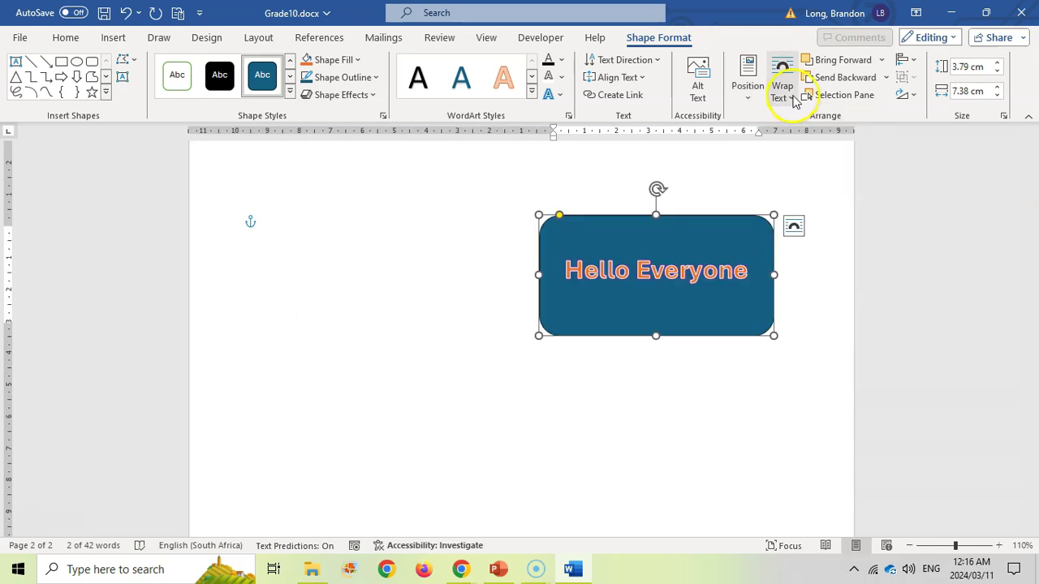
{"action": "left_click", "coordinate": [791, 96]}
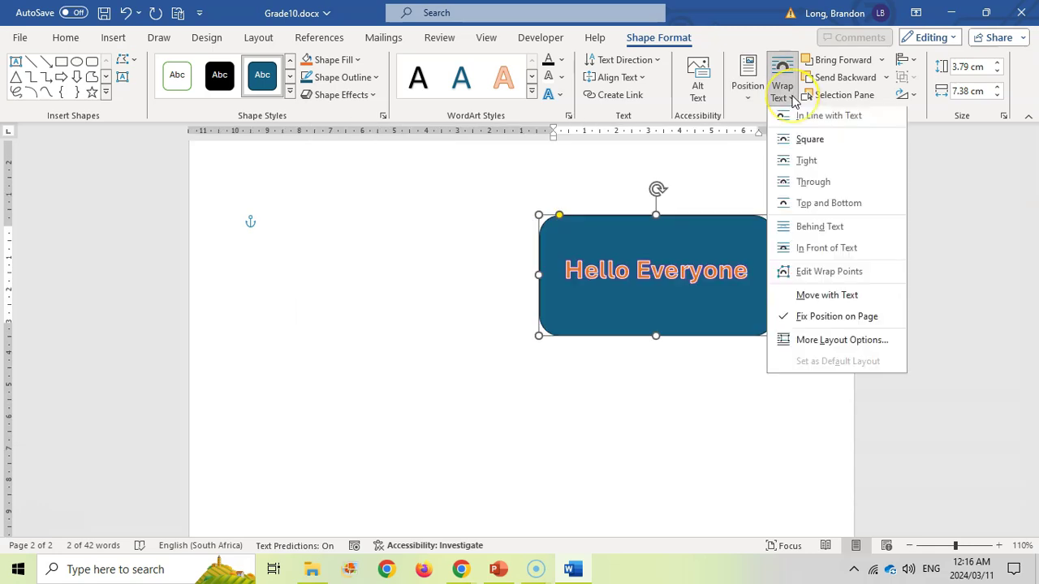
{"action": "left_click", "coordinate": [806, 163]}
{"action": "left_click_drag", "start_coordinate": [726, 216], "coordinate": [463, 290]}
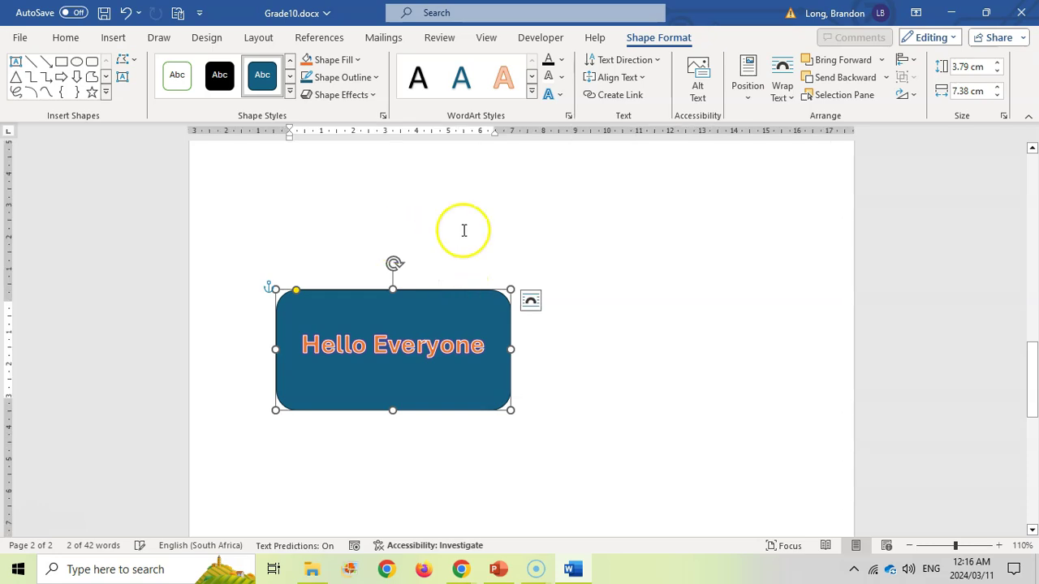
{"action": "left_click", "coordinate": [787, 94]}
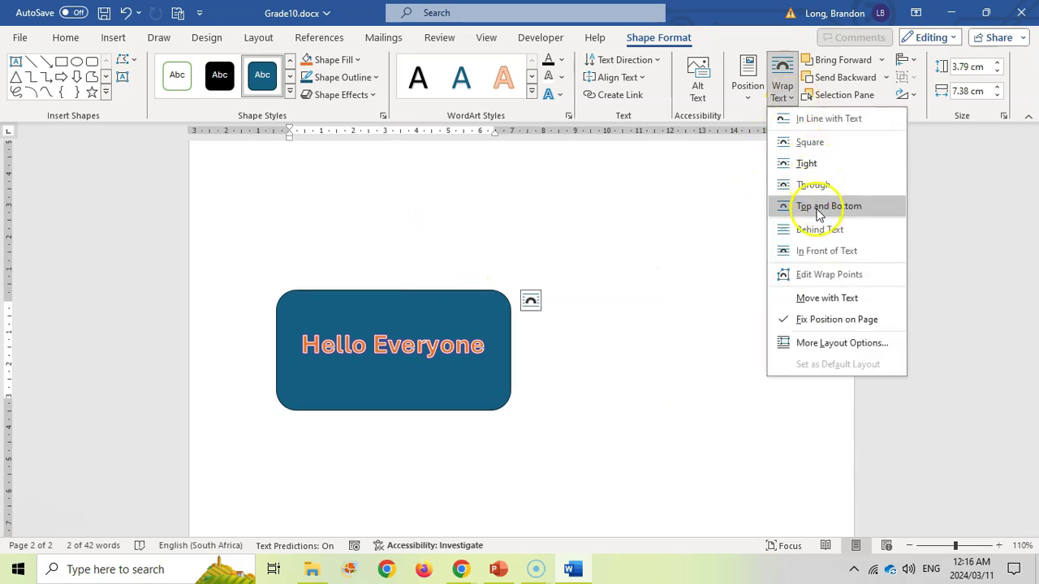
{"action": "left_click", "coordinate": [658, 232]}
{"action": "left_click_drag", "start_coordinate": [418, 292], "coordinate": [433, 209]}
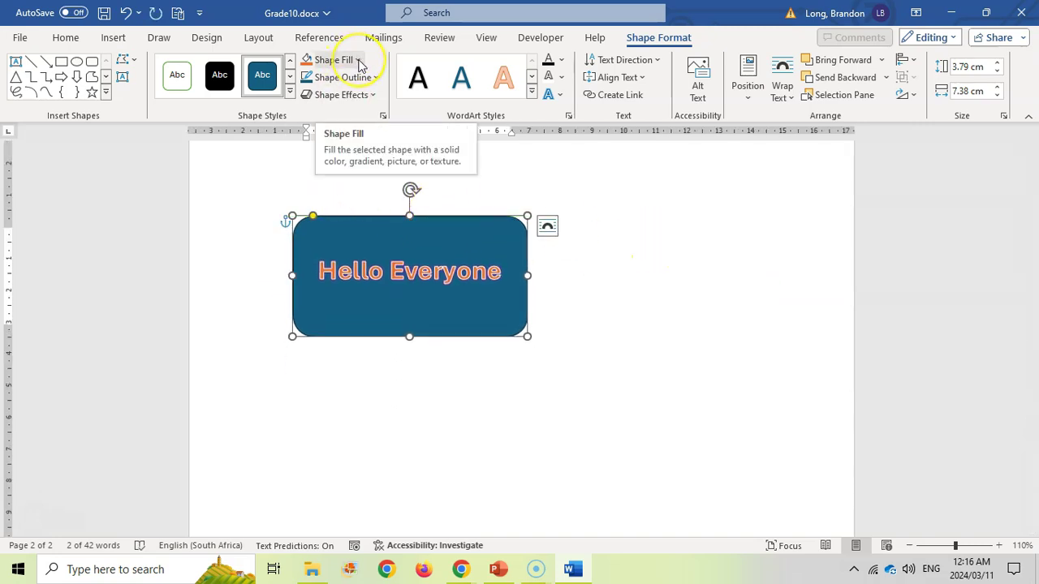
Fill the rectangle with a dark magenta gradient and bring up the More Gradients settings
{"action": "left_click", "coordinate": [359, 62]}
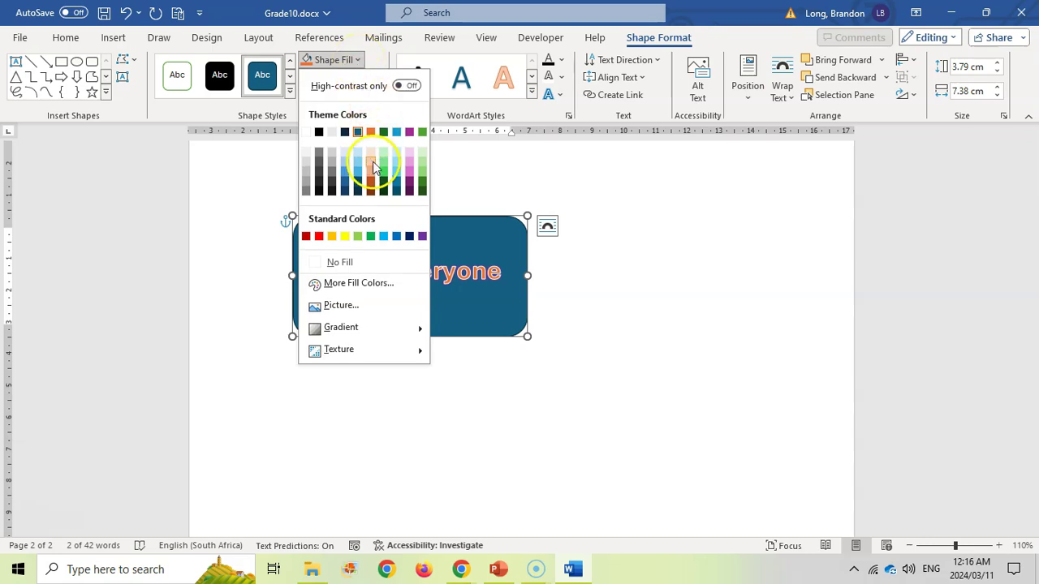
{"action": "key", "text": "Escape"}
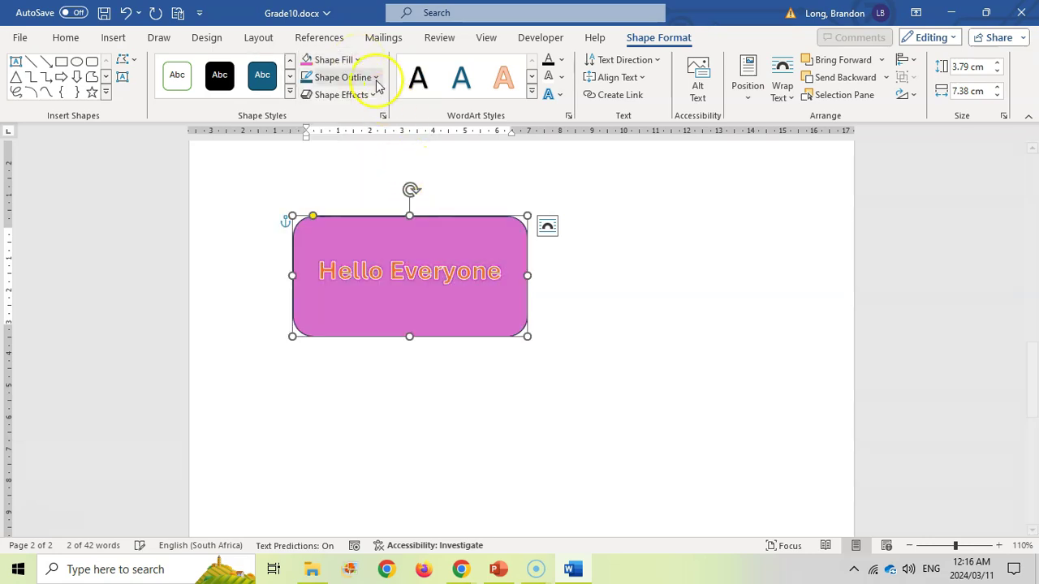
{"action": "left_click", "coordinate": [358, 61]}
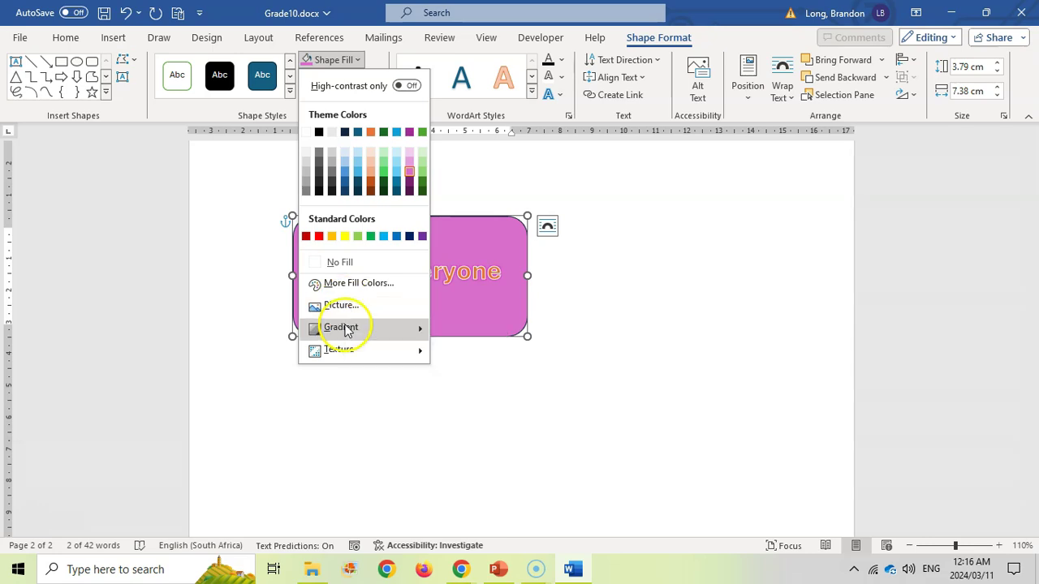
{"action": "mouse_move", "coordinate": [345, 328]}
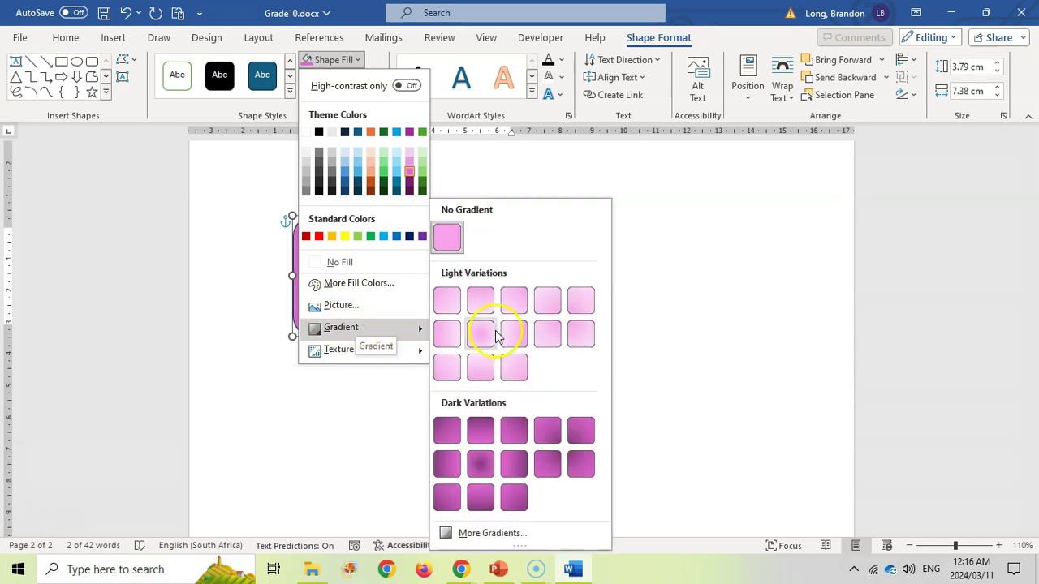
{"action": "left_click", "coordinate": [480, 430]}
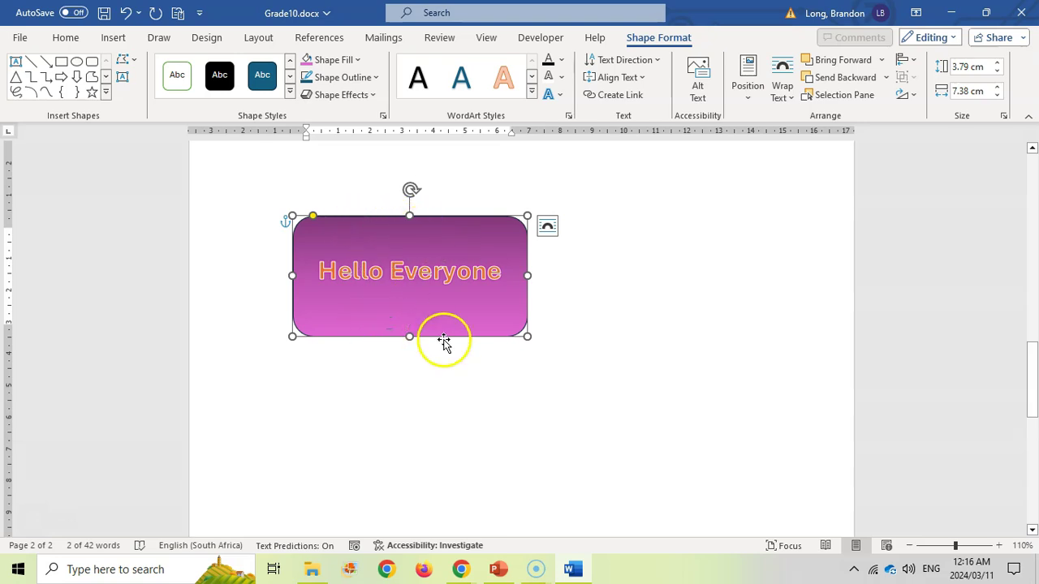
{"action": "left_click", "coordinate": [356, 60]}
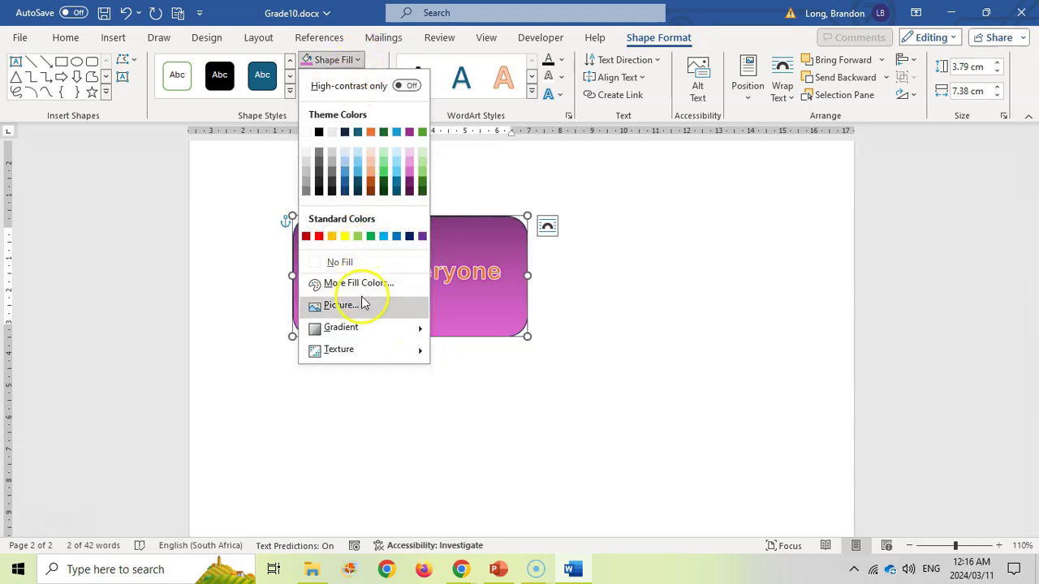
{"action": "mouse_move", "coordinate": [406, 328]}
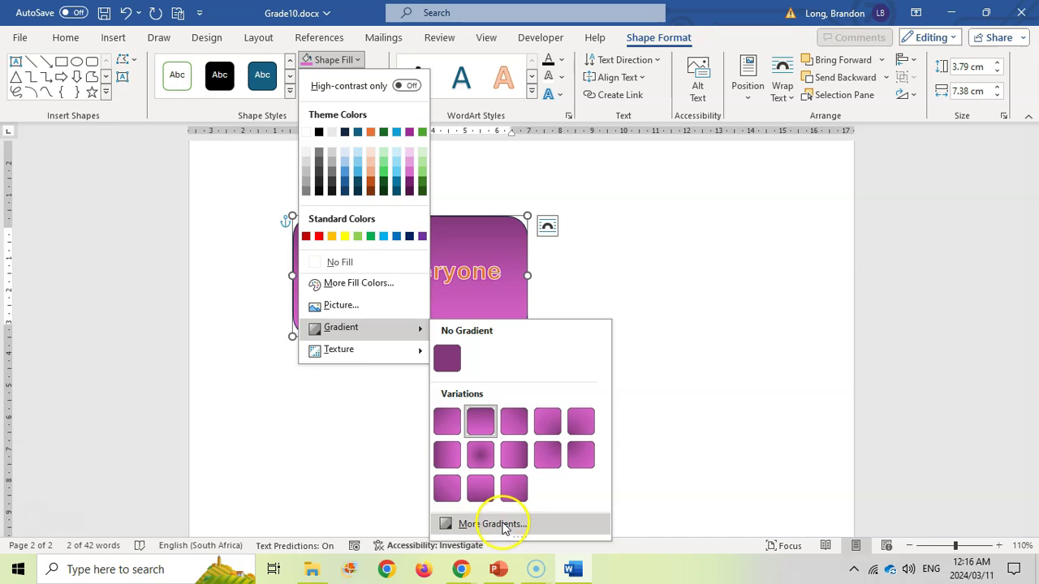
{"action": "left_click", "coordinate": [493, 524]}
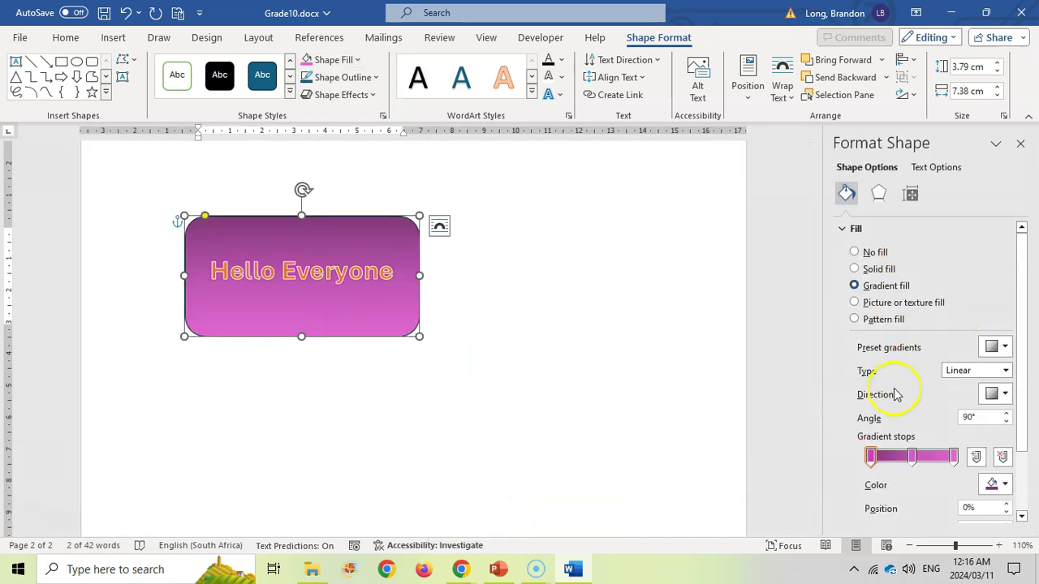
Set the gradient direction to diagonal 45° and make the first stop yellow
{"action": "left_click", "coordinate": [1007, 394]}
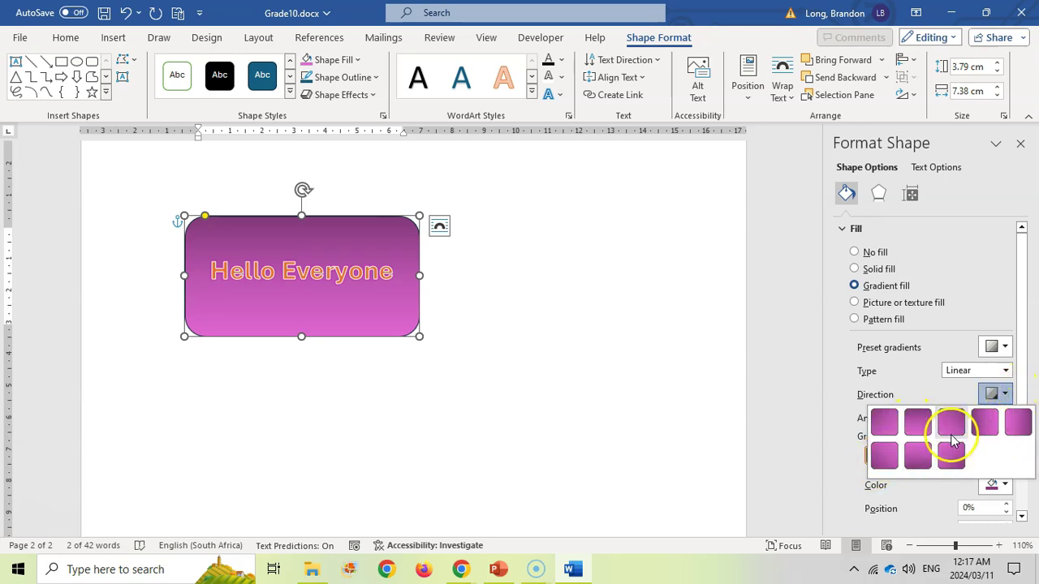
{"action": "left_click", "coordinate": [885, 423]}
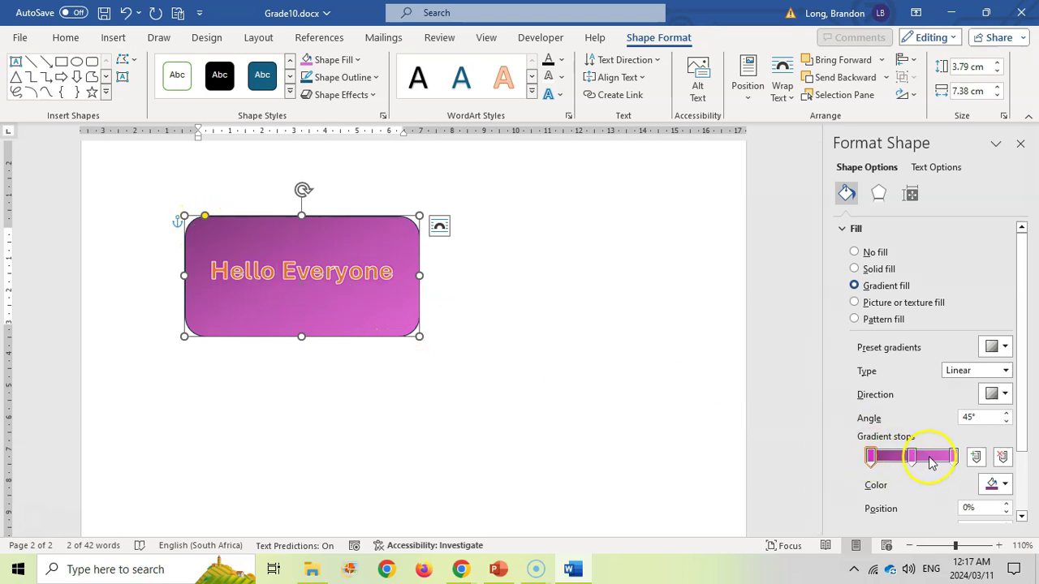
{"action": "left_click", "coordinate": [871, 458]}
{"action": "left_click", "coordinate": [1005, 485]}
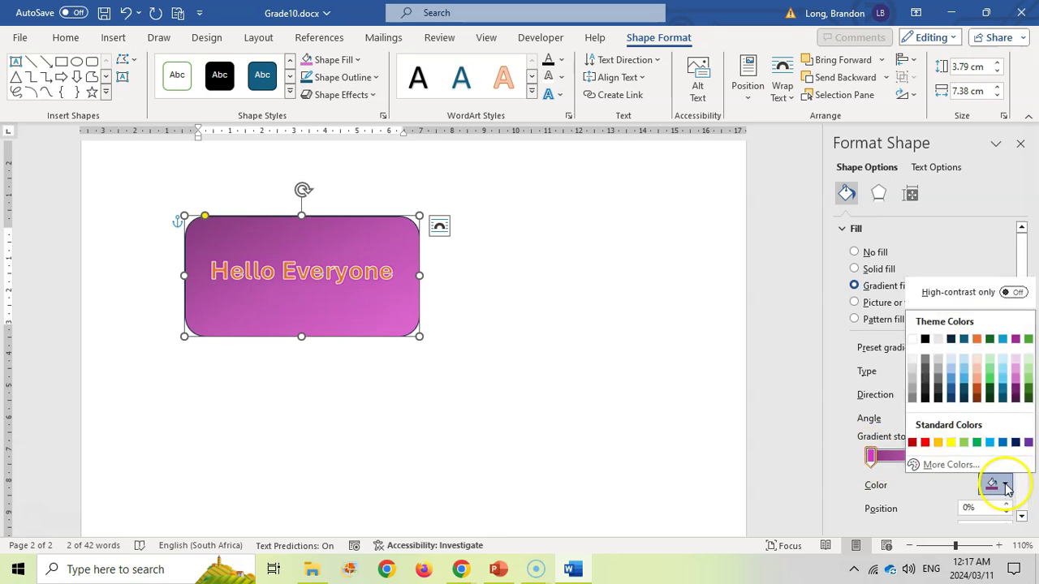
{"action": "left_click", "coordinate": [958, 441]}
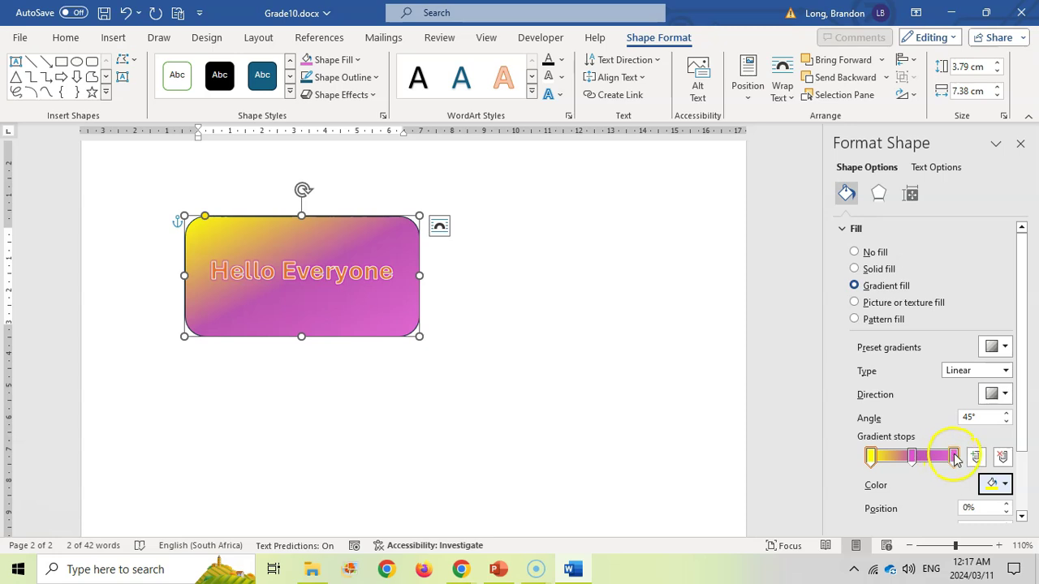
Remove the middle gradient stop and make the end stop dark teal at 93%
{"action": "mouse_move", "coordinate": [915, 459]}
{"action": "left_mouse_down"}
{"action": "mouse_move", "coordinate": [938, 459]}
{"action": "mouse_move", "coordinate": [890, 458]}
{"action": "mouse_move", "coordinate": [919, 460]}
{"action": "left_mouse_up"}
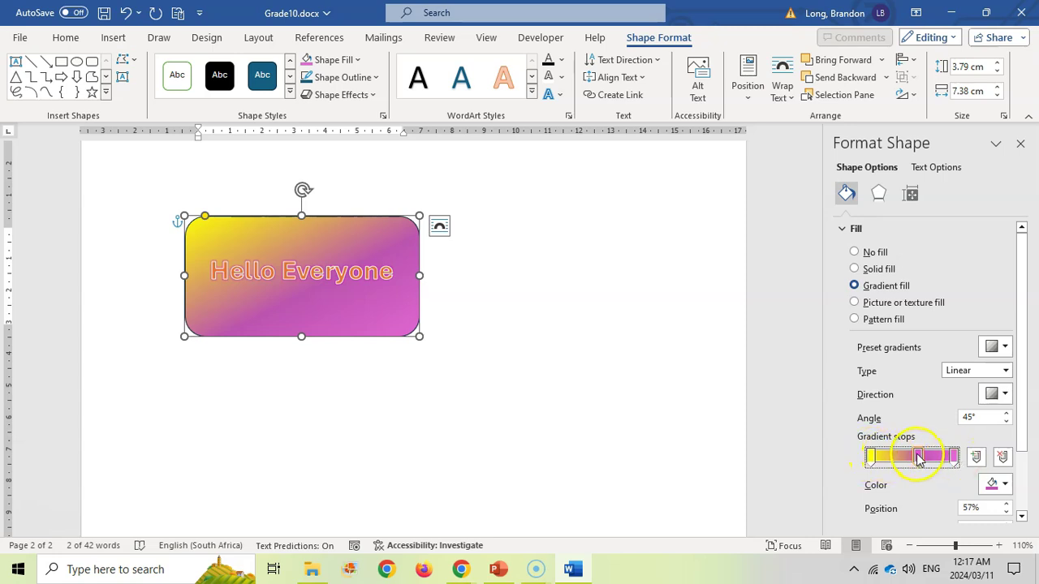
{"action": "left_click", "coordinate": [1004, 458]}
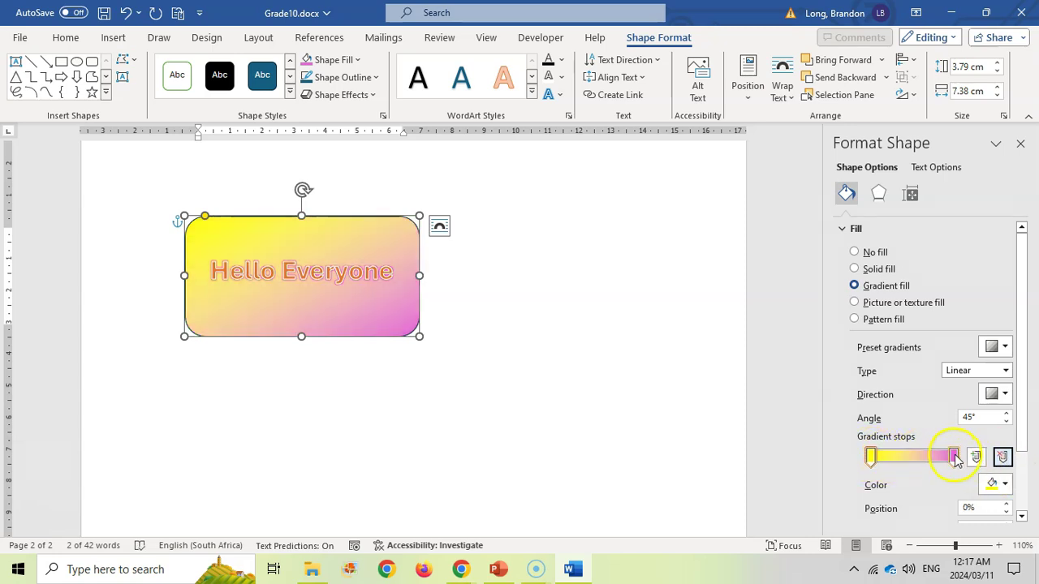
{"action": "left_click", "coordinate": [1004, 484]}
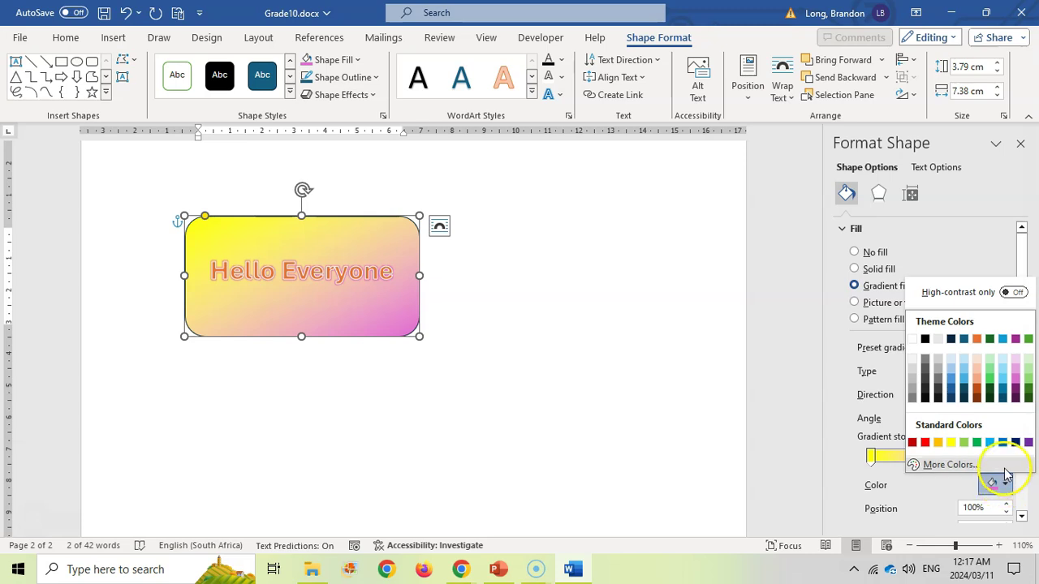
{"action": "left_click", "coordinate": [1003, 397]}
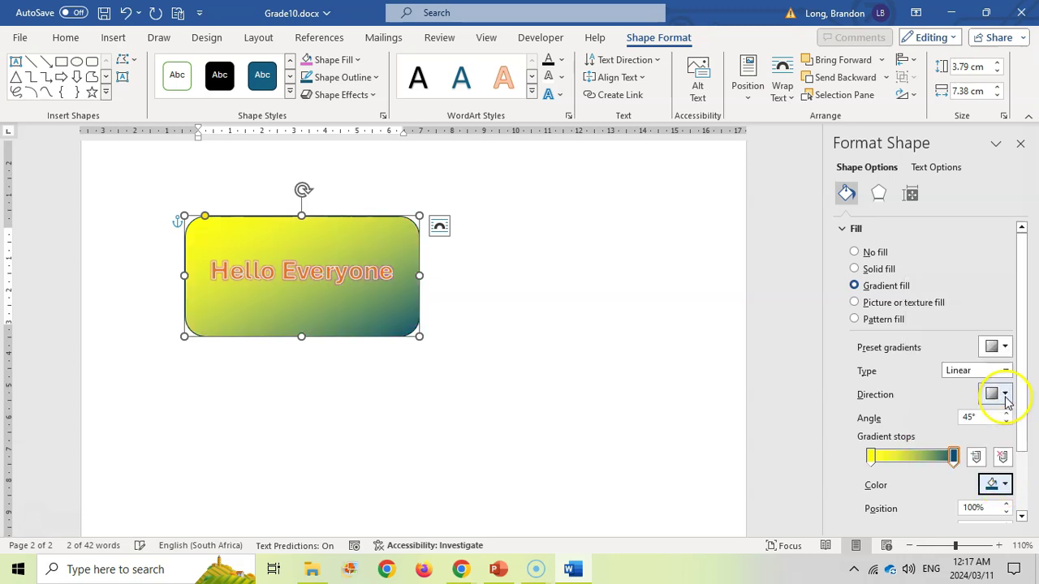
{"action": "mouse_move", "coordinate": [956, 461]}
{"action": "left_mouse_down"}
{"action": "mouse_move", "coordinate": [943, 461]}
{"action": "mouse_move", "coordinate": [977, 476]}
{"action": "left_mouse_up"}
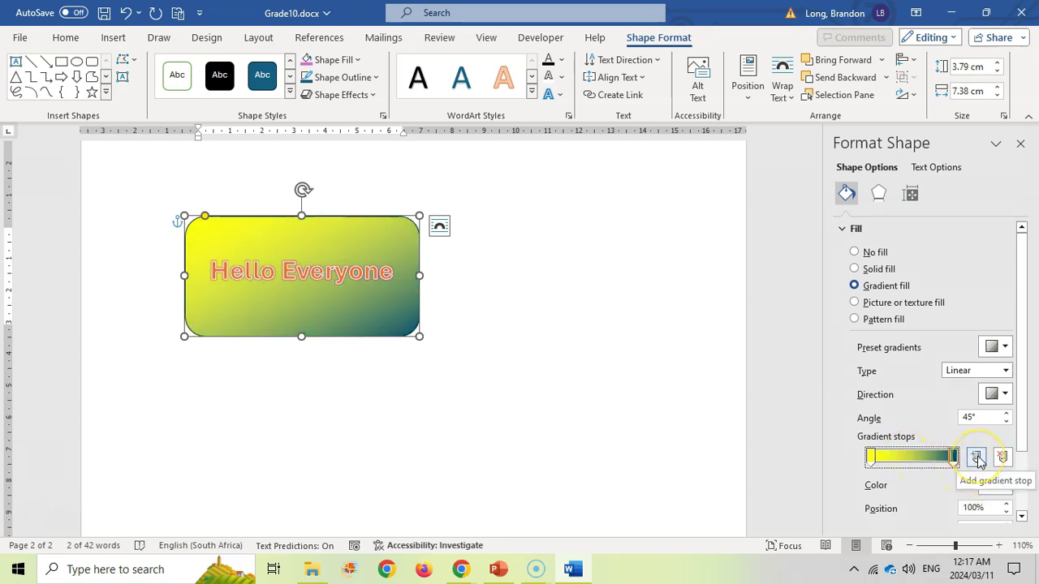
Add a blue middle gradient stop and set its position to about 46%
{"action": "left_click", "coordinate": [976, 458]}
{"action": "left_click", "coordinate": [1004, 485]}
{"action": "left_click", "coordinate": [1002, 338]}
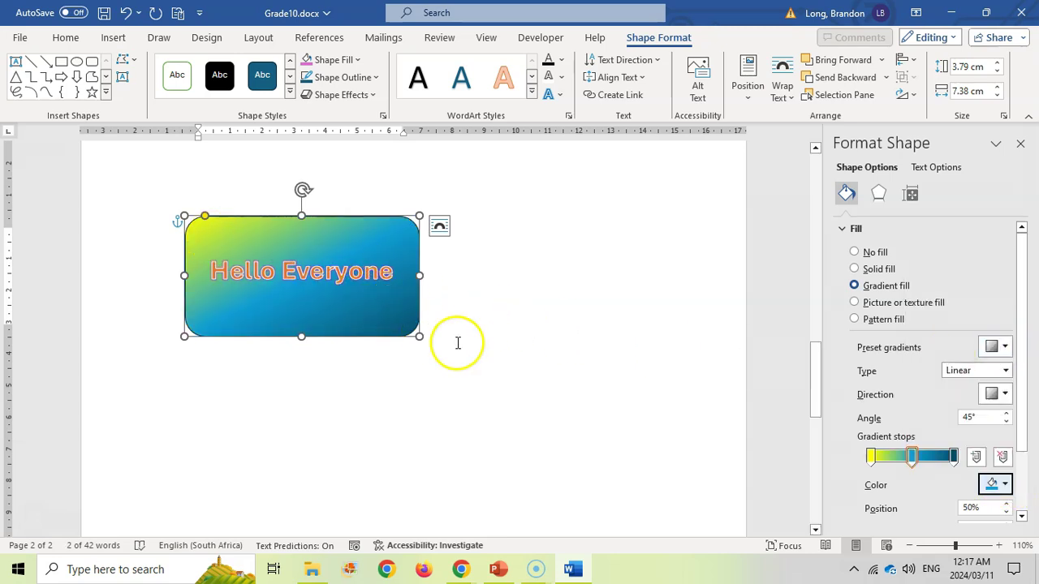
{"action": "scroll", "coordinate": [910, 393], "scroll_direction": "down", "scroll_amount": 2}
{"action": "left_click", "coordinate": [1007, 439]}
{"action": "left_click", "coordinate": [1007, 440]}
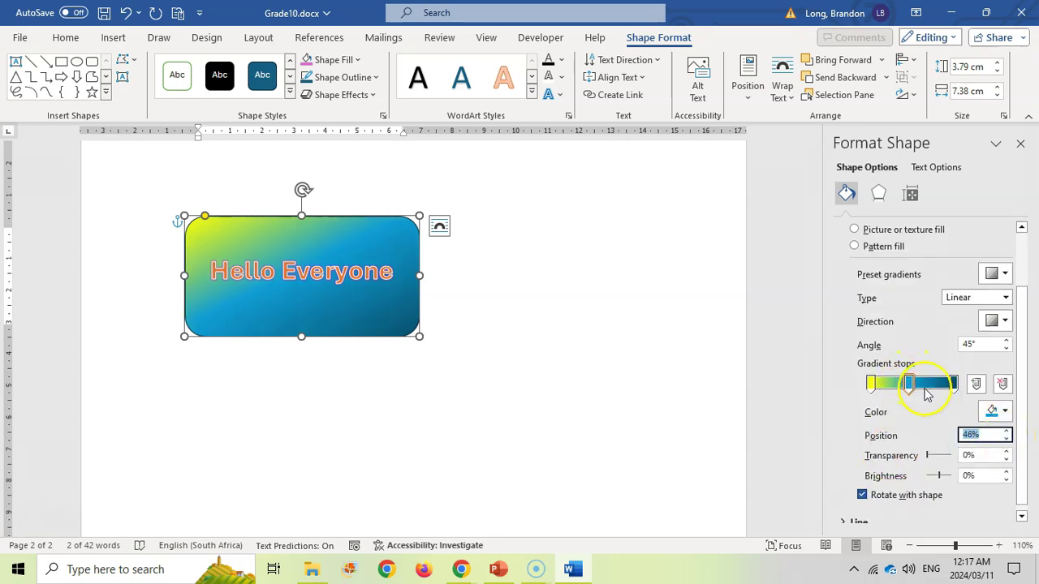
{"action": "left_click_drag", "start_coordinate": [927, 456], "coordinate": [938, 476]}
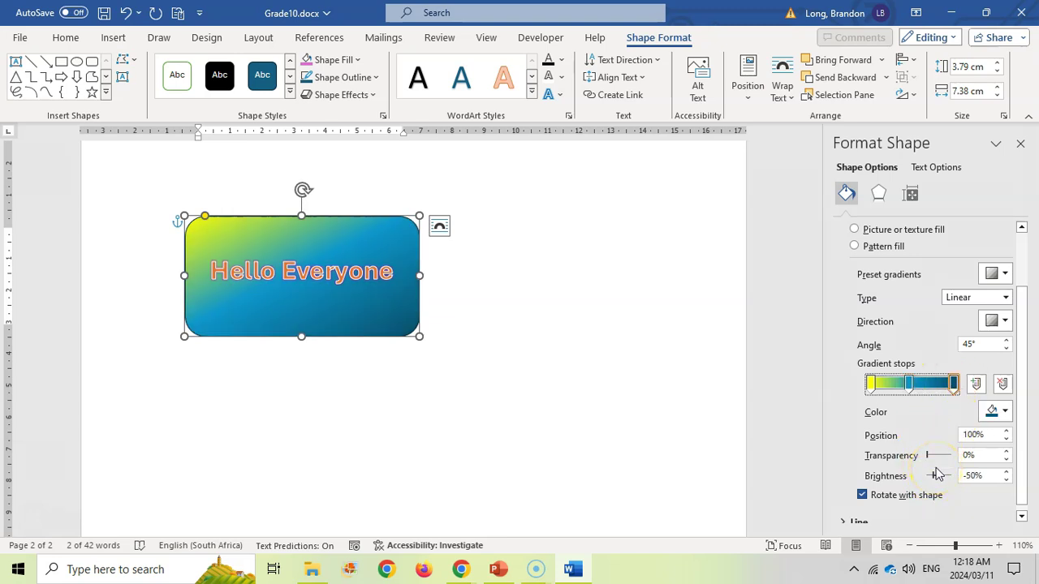
Give the rectangle a purple shadow
{"action": "left_click", "coordinate": [878, 193]}
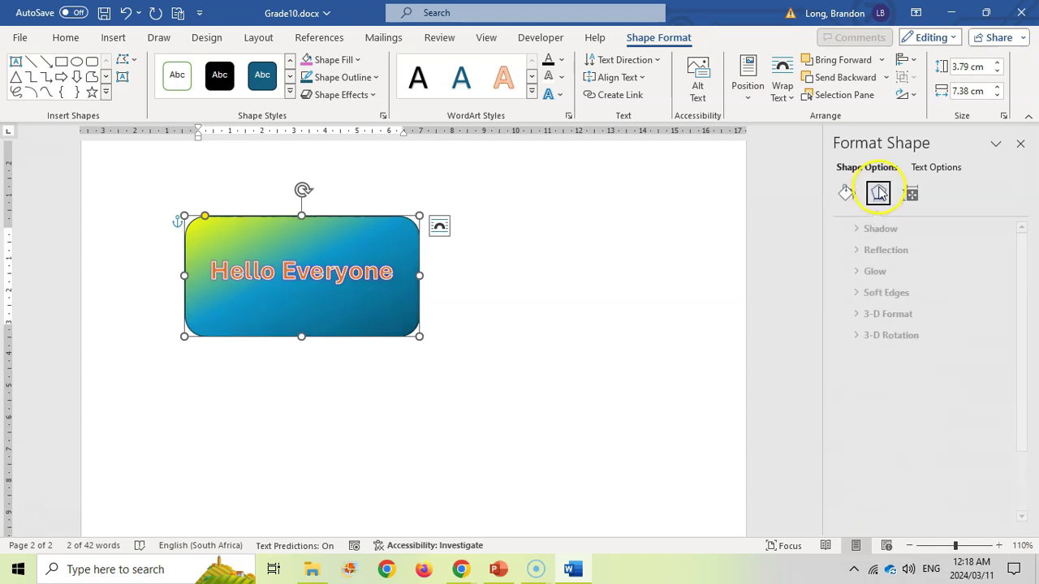
{"action": "left_click", "coordinate": [845, 231]}
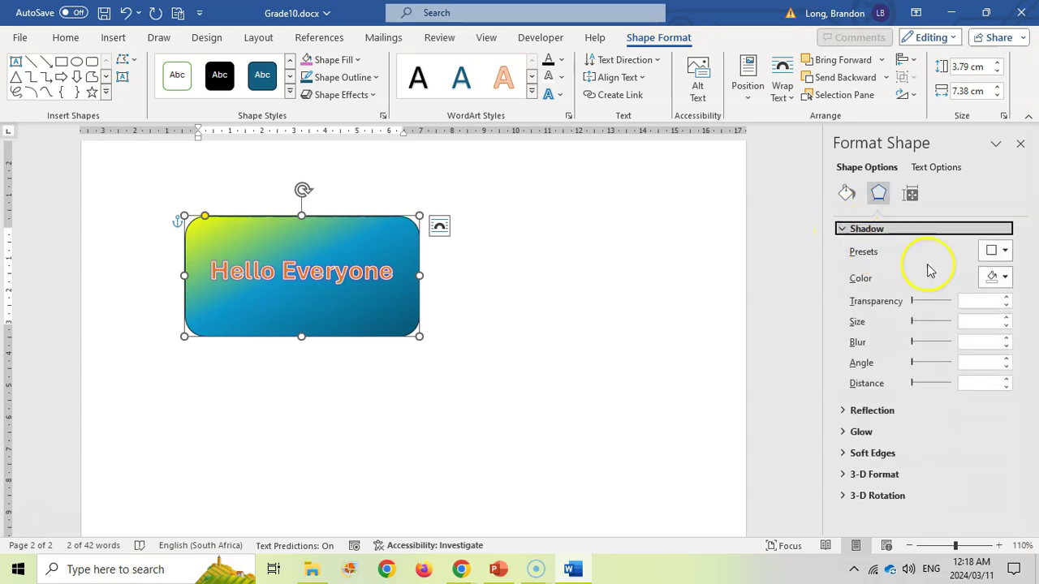
{"action": "left_click", "coordinate": [1005, 278]}
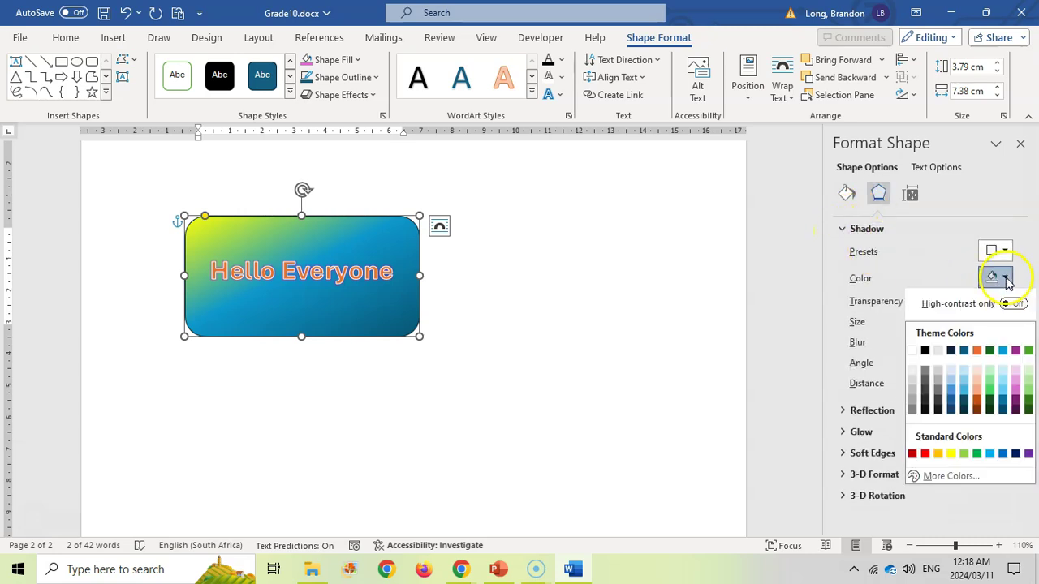
{"action": "left_click", "coordinate": [1015, 350]}
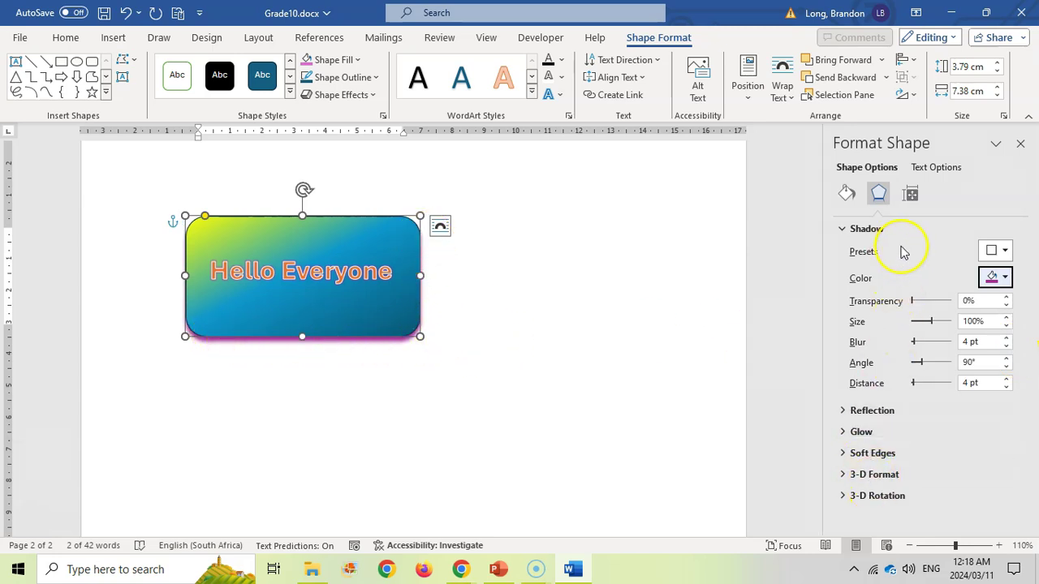
Align the shape's text to the top with a 0 cm top margin
{"action": "left_click", "coordinate": [912, 196]}
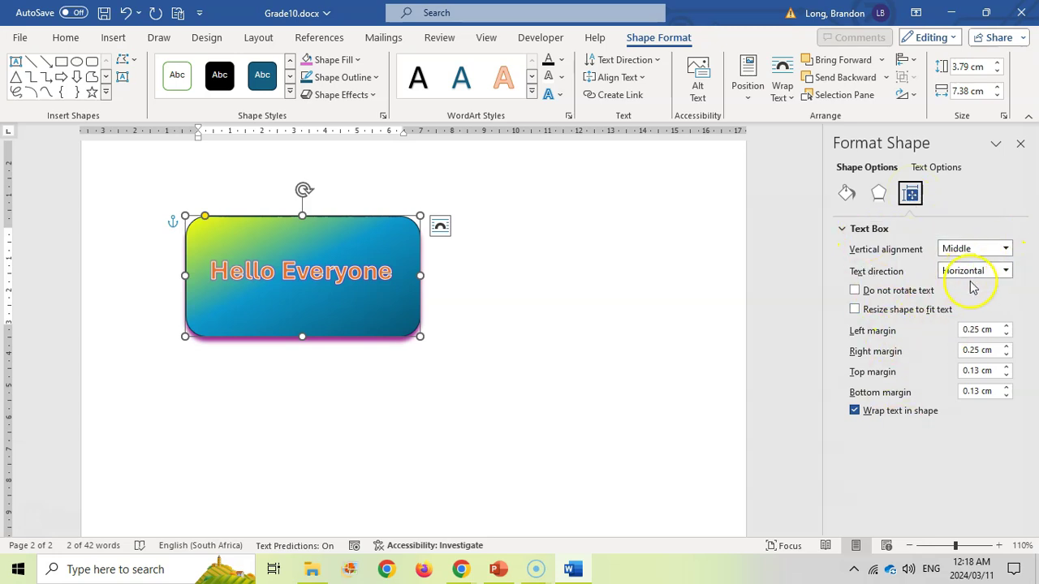
{"action": "left_click", "coordinate": [1006, 249]}
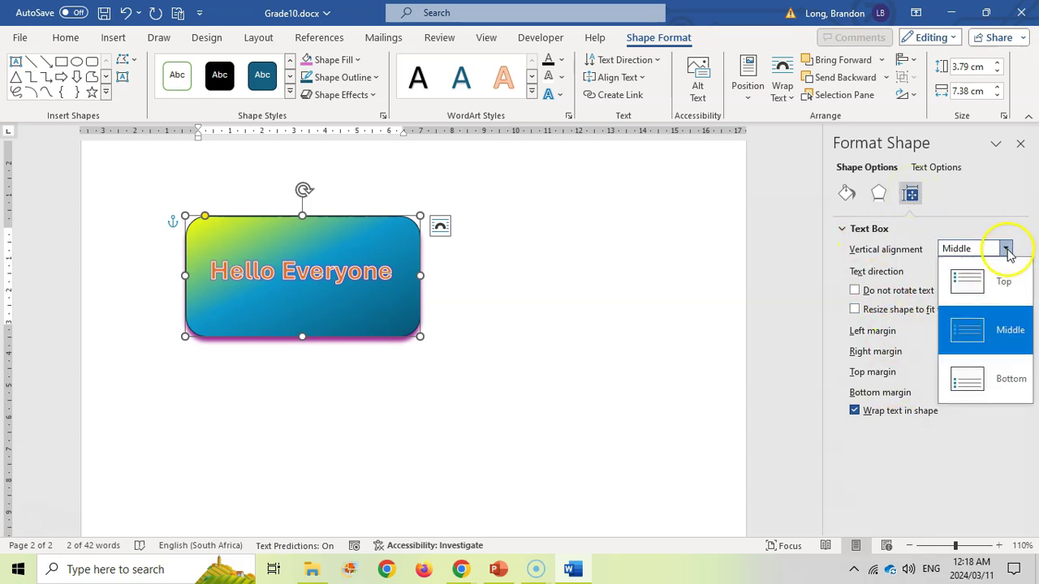
{"action": "left_click", "coordinate": [979, 282]}
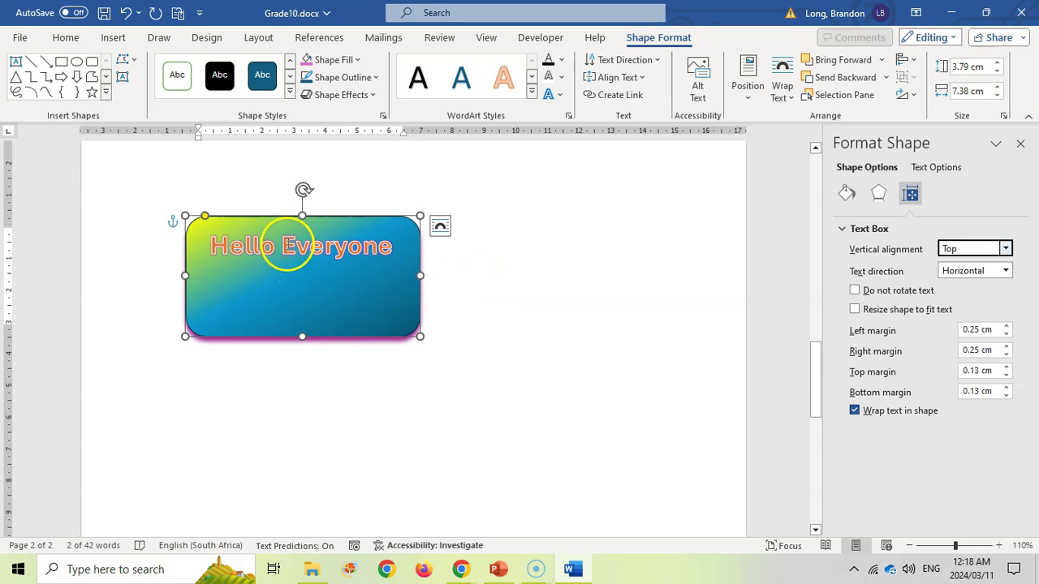
{"action": "left_click", "coordinate": [1007, 376]}
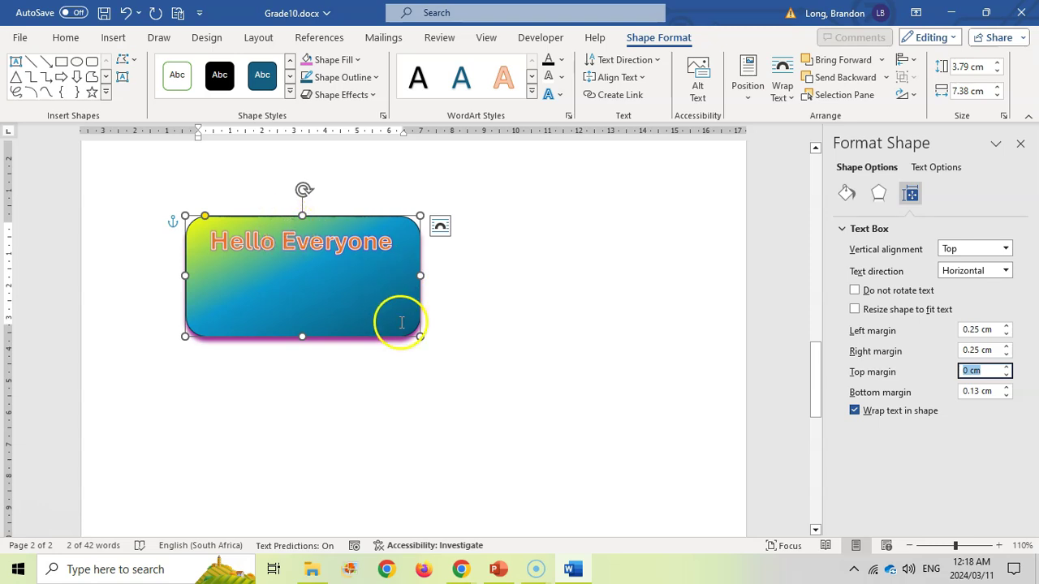
Review the text fill, outline and effects options, then close the Format Shape pane
{"action": "left_click", "coordinate": [935, 168]}
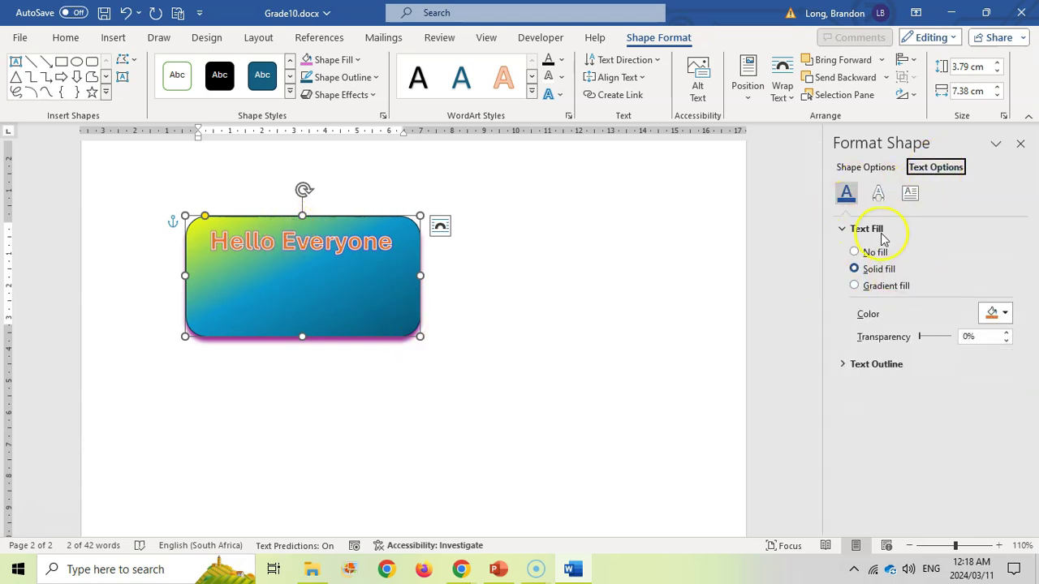
{"action": "left_click_drag", "start_coordinate": [921, 337], "coordinate": [848, 231]}
{"action": "left_click", "coordinate": [848, 364]}
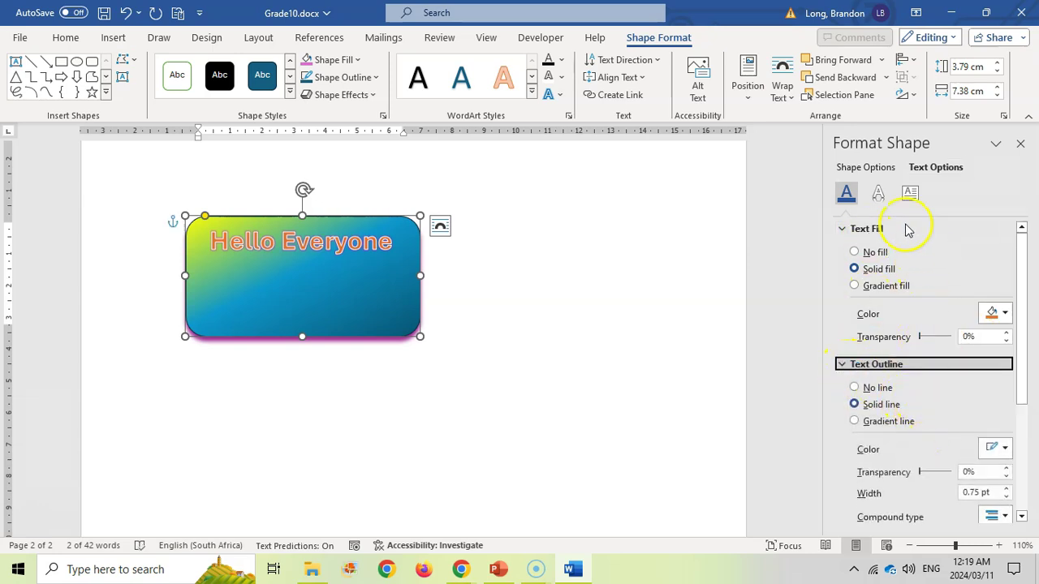
{"action": "left_click", "coordinate": [878, 192]}
{"action": "left_click", "coordinate": [910, 195]}
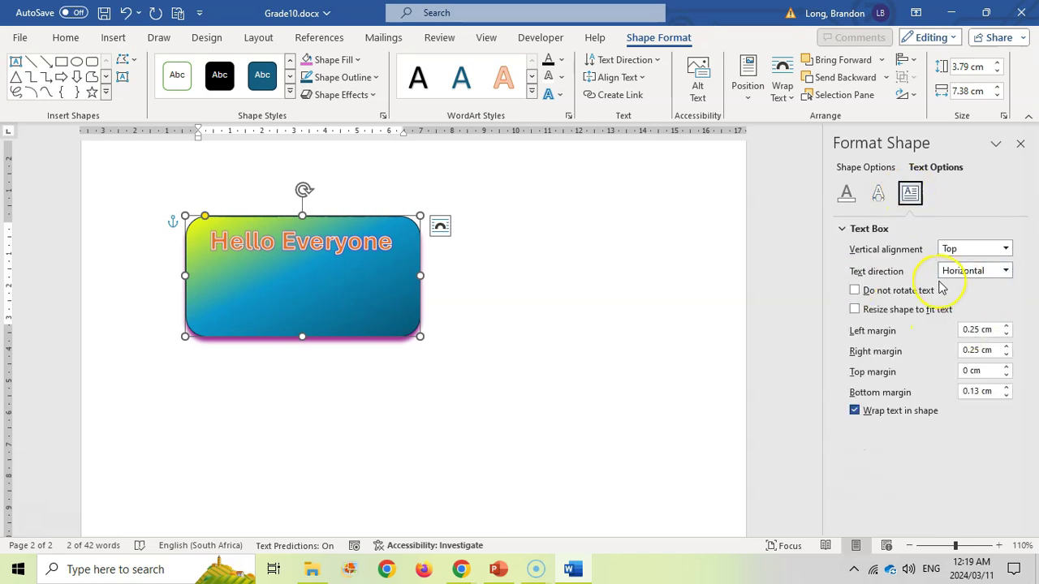
{"action": "left_click", "coordinate": [1021, 143]}
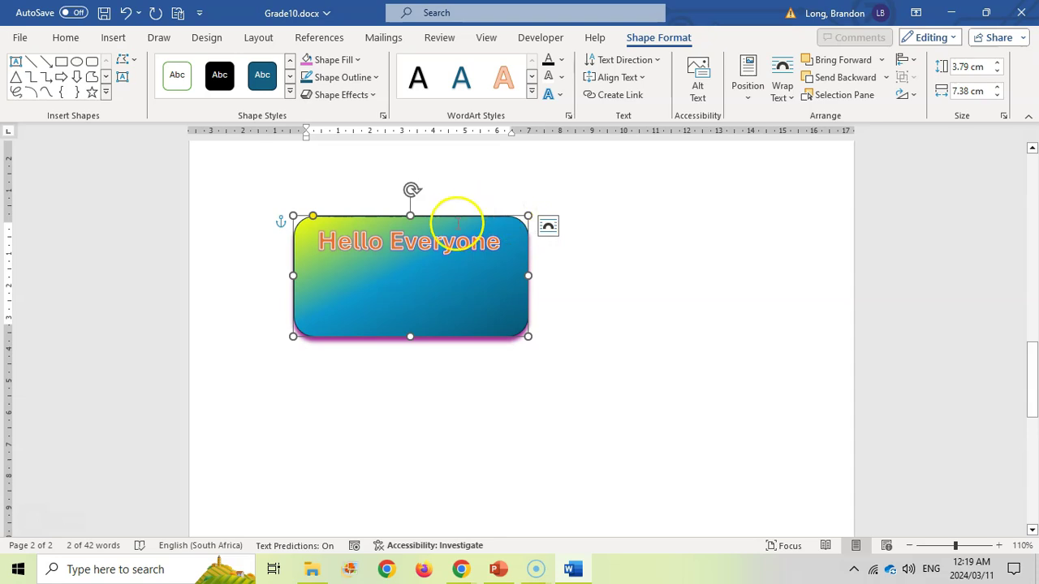
{"action": "left_click", "coordinate": [361, 94]}
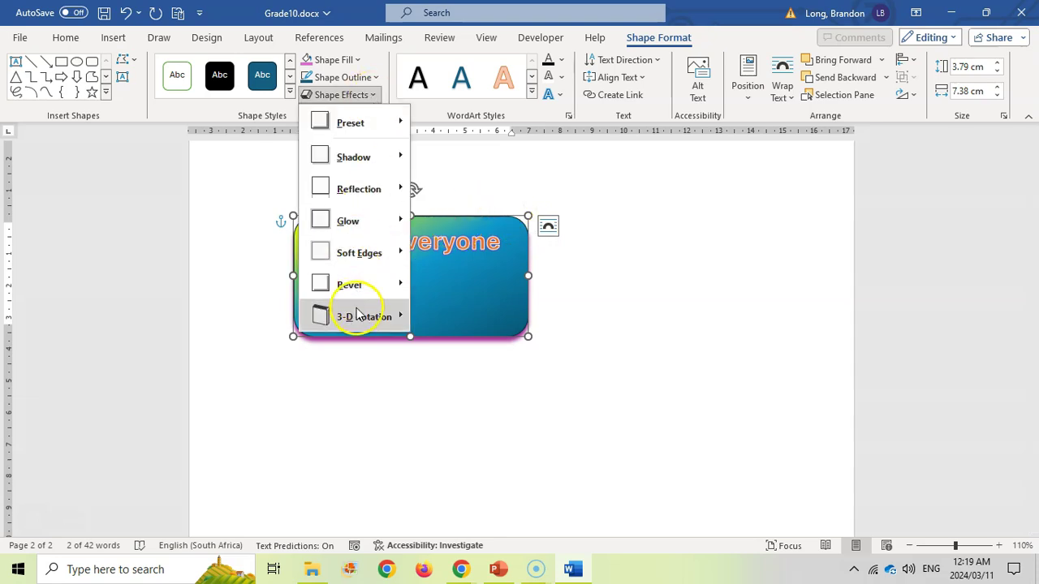
{"action": "mouse_move", "coordinate": [359, 317]}
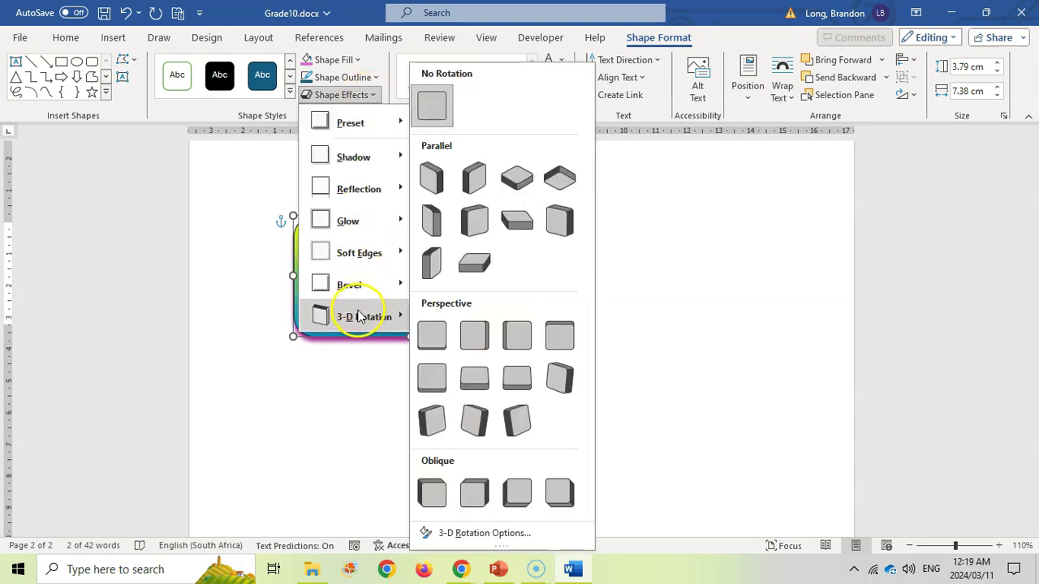
{"action": "left_click", "coordinate": [563, 376]}
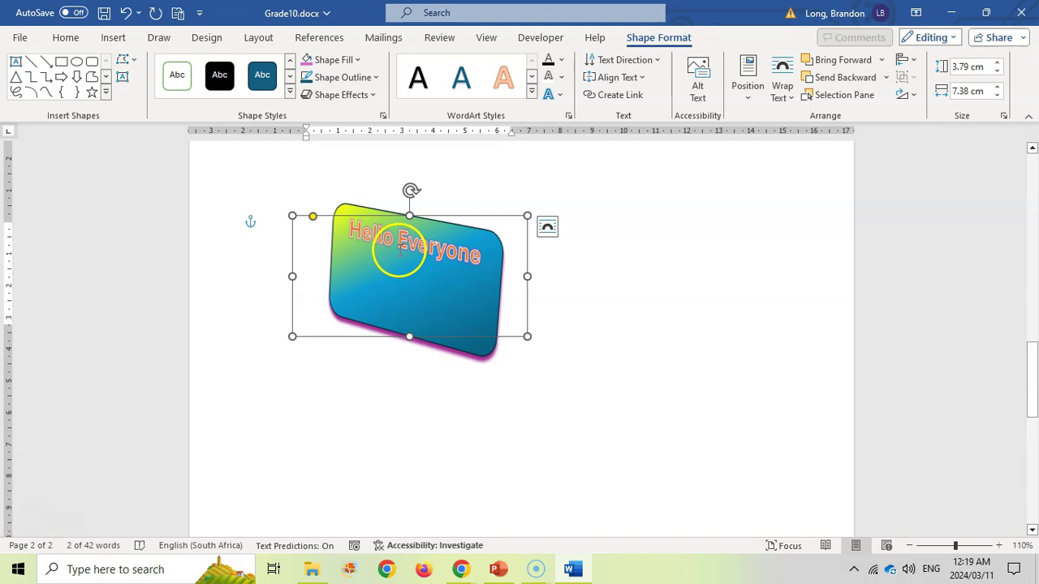
{"action": "left_click", "coordinate": [126, 13]}
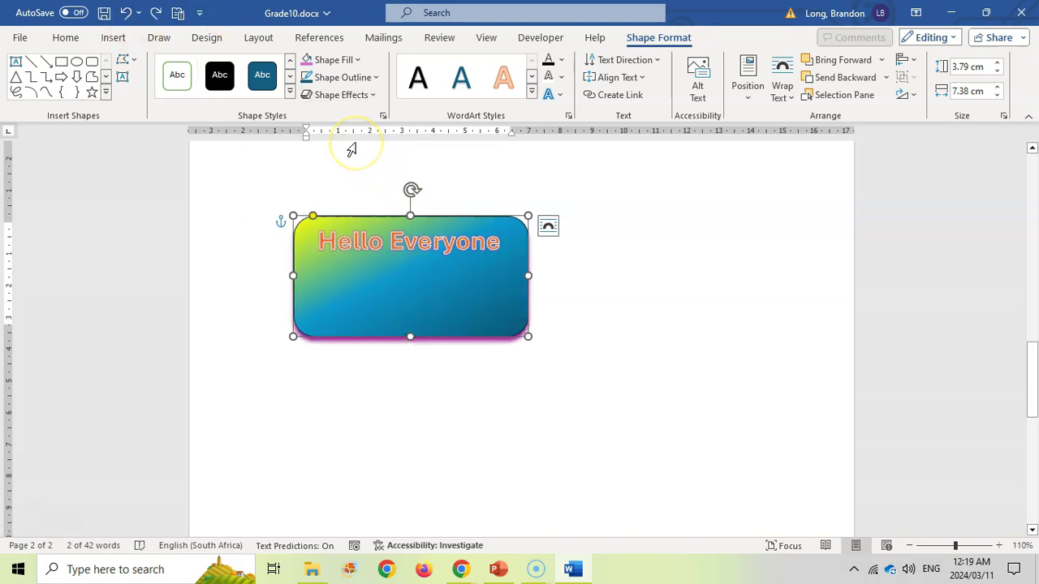
{"action": "left_click", "coordinate": [290, 95]}
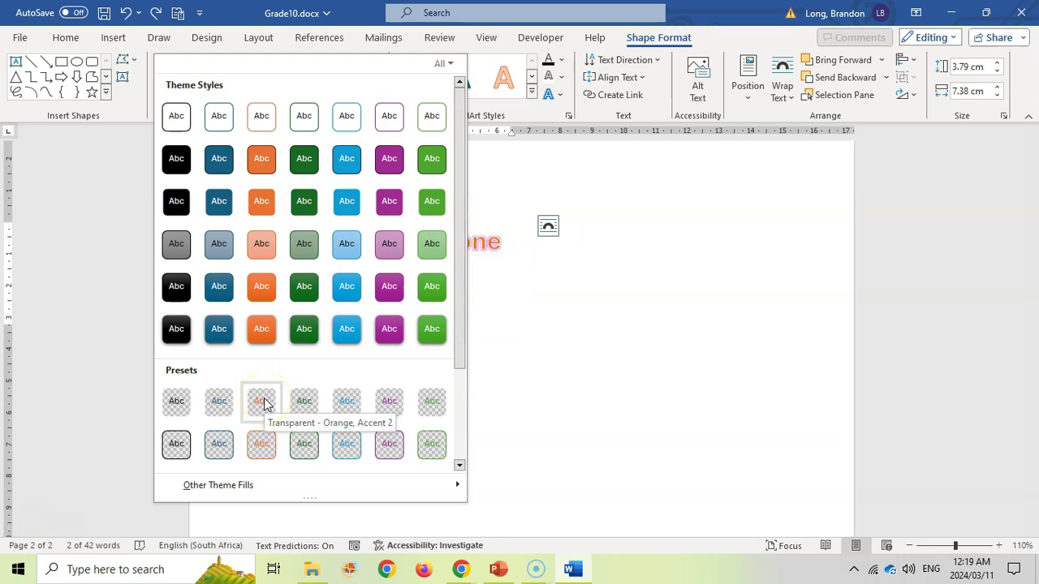
{"action": "left_click", "coordinate": [499, 225]}
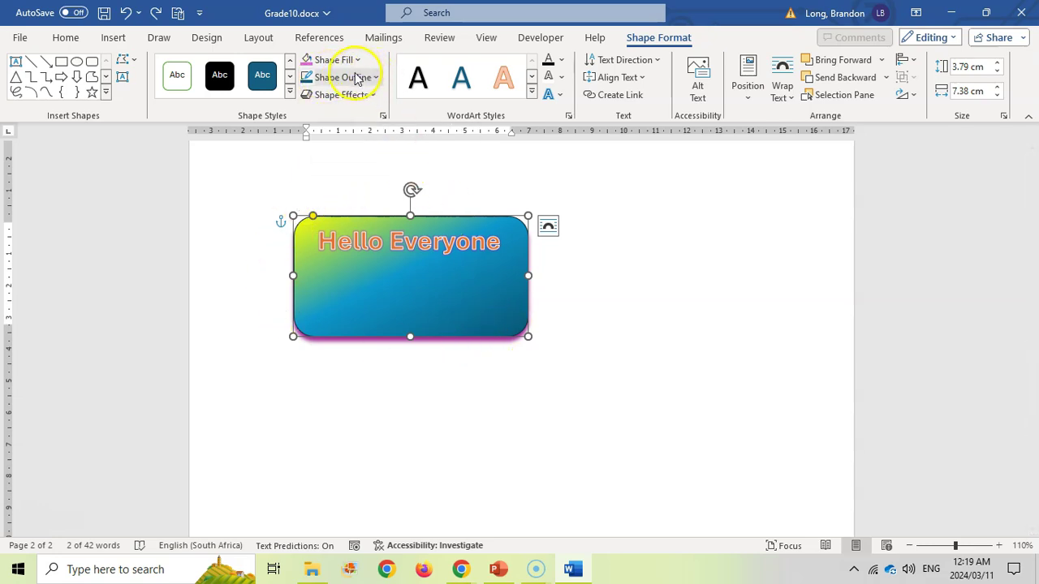
{"action": "left_click", "coordinate": [334, 60]}
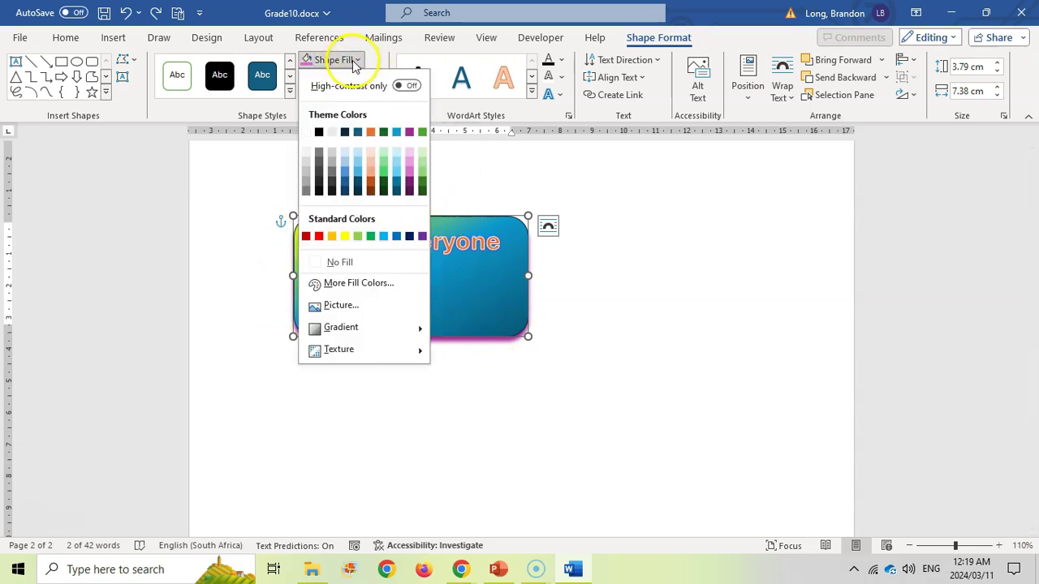
{"action": "left_click", "coordinate": [339, 263]}
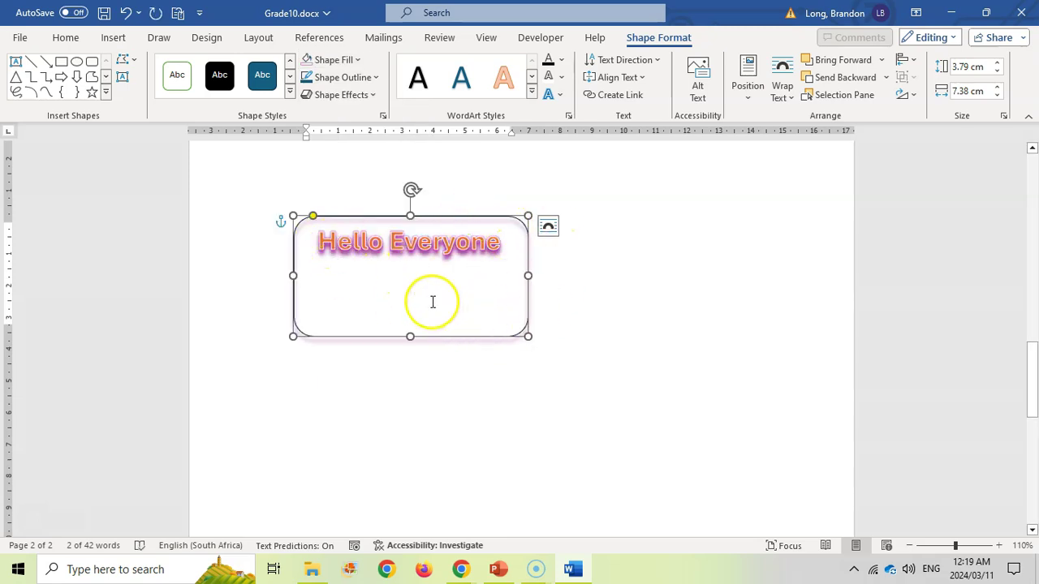
{"action": "left_click", "coordinate": [125, 12]}
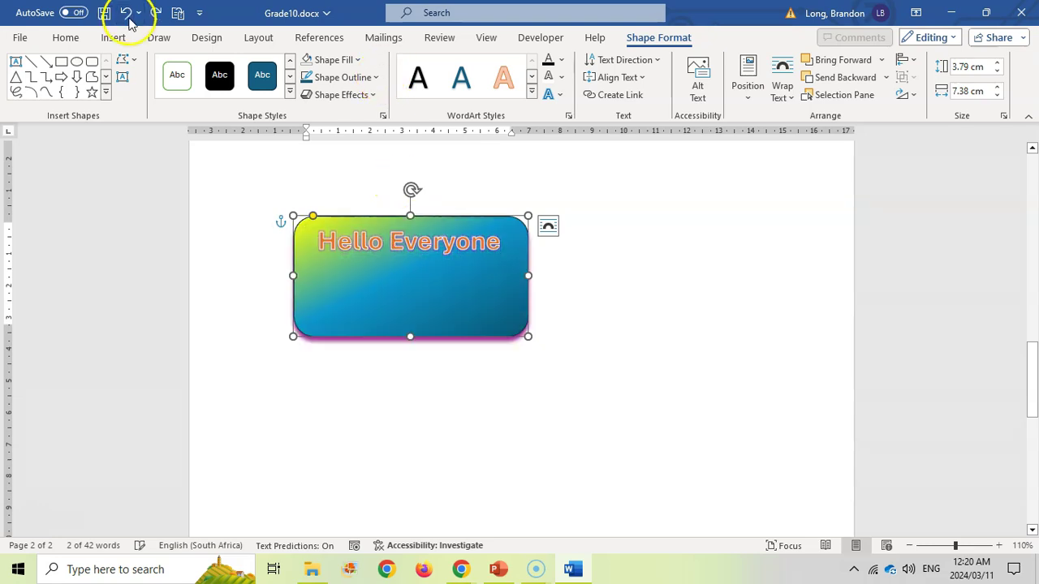
Change the rounded rectangle into a heart and stretch it to 6.9 cm tall
{"action": "left_click", "coordinate": [498, 294]}
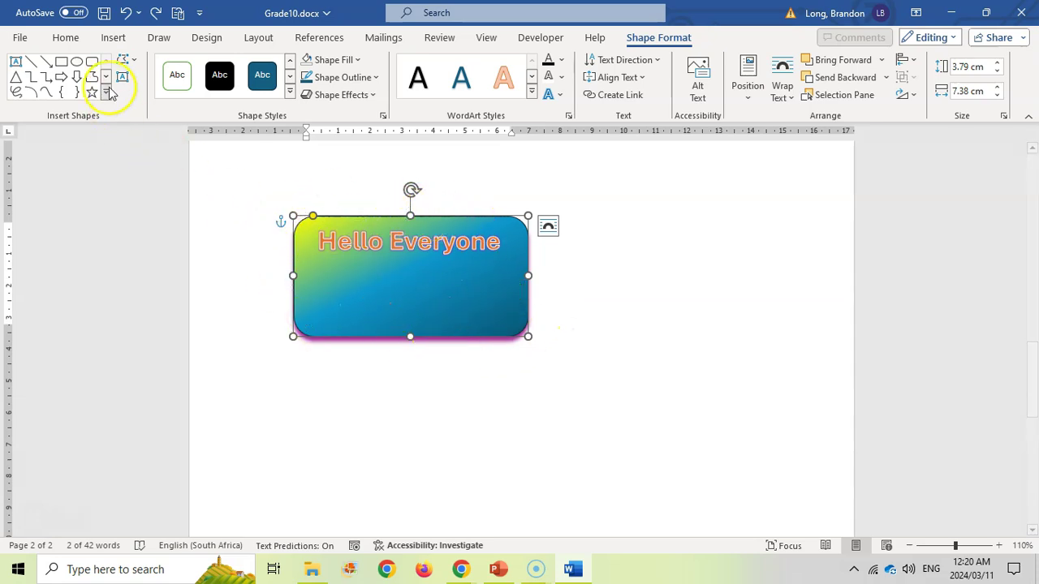
{"action": "left_click", "coordinate": [135, 62]}
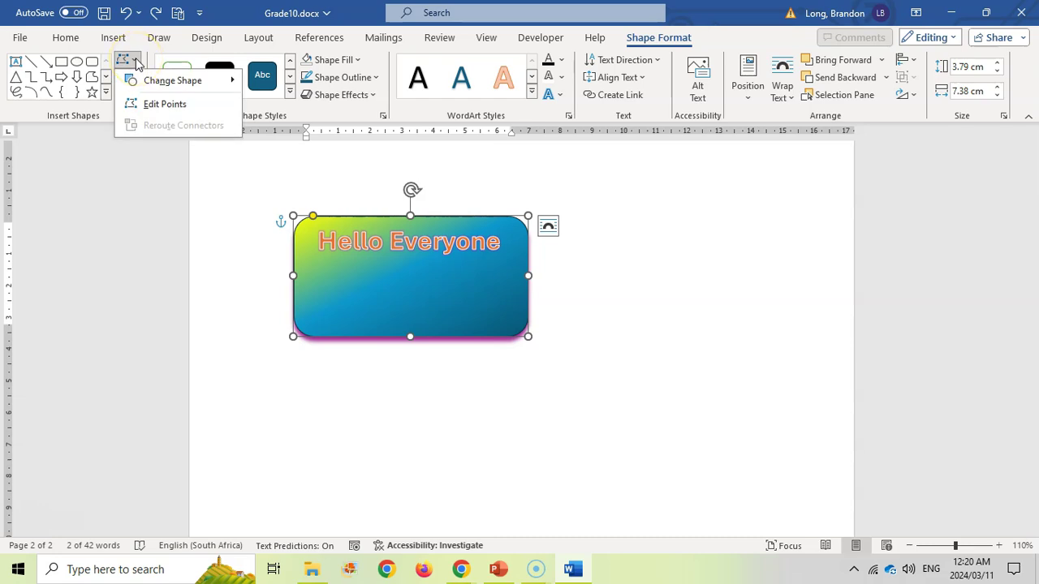
{"action": "mouse_move", "coordinate": [155, 82]}
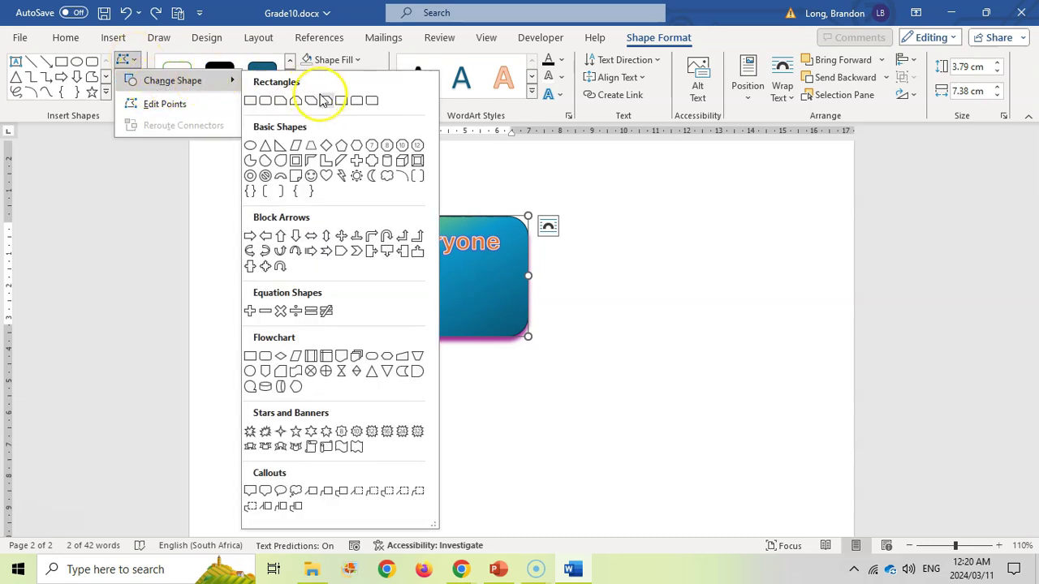
{"action": "left_click", "coordinate": [327, 177]}
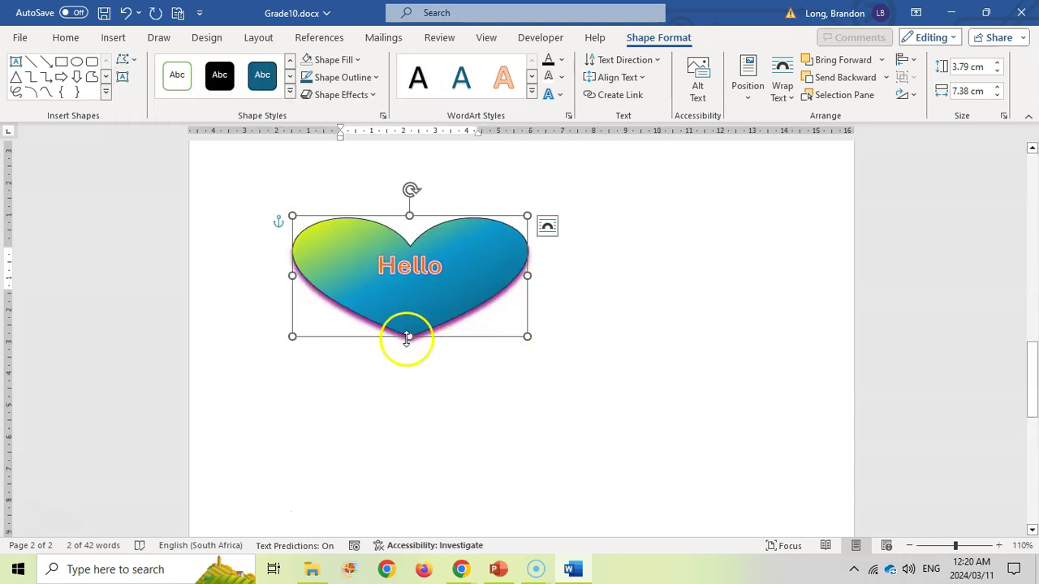
{"action": "left_click_drag", "start_coordinate": [411, 338], "coordinate": [409, 433]}
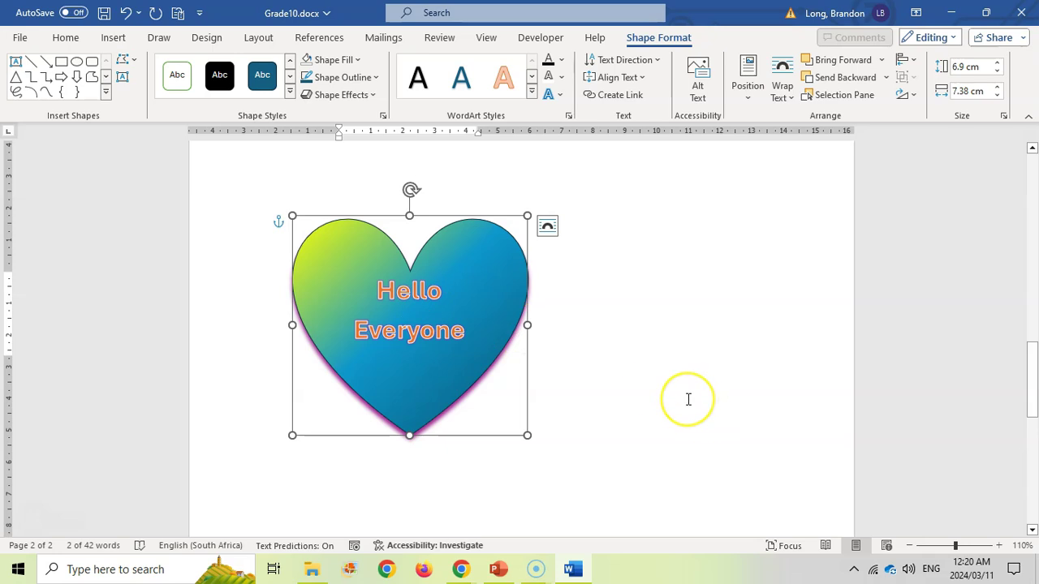
{"action": "left_click", "coordinate": [607, 343]}
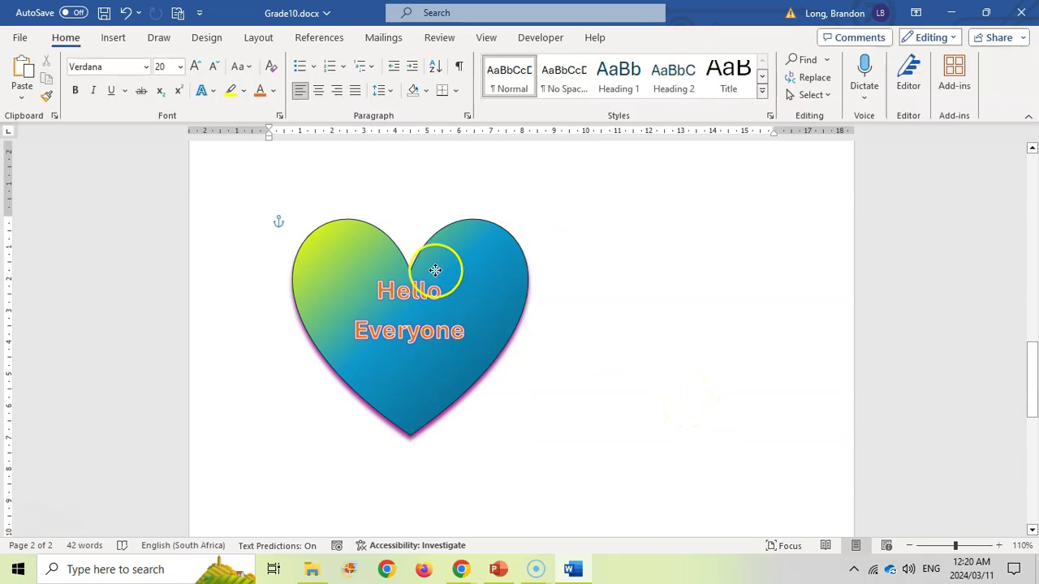
Shift the heart slightly right and down, then draw a circle beside it
{"action": "left_click", "coordinate": [439, 231]}
{"action": "mouse_move", "coordinate": [441, 216]}
{"action": "left_mouse_down"}
{"action": "mouse_move", "coordinate": [478, 220]}
{"action": "mouse_move", "coordinate": [453, 231]}
{"action": "left_mouse_up"}
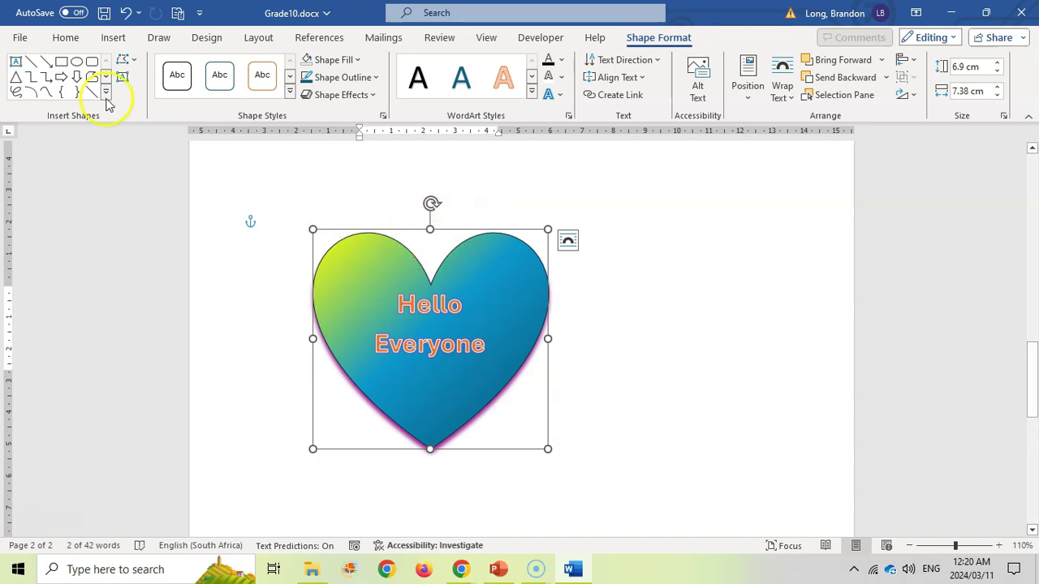
{"action": "left_click", "coordinate": [76, 65]}
{"action": "left_click_drag", "start_coordinate": [524, 220], "coordinate": [602, 341]}
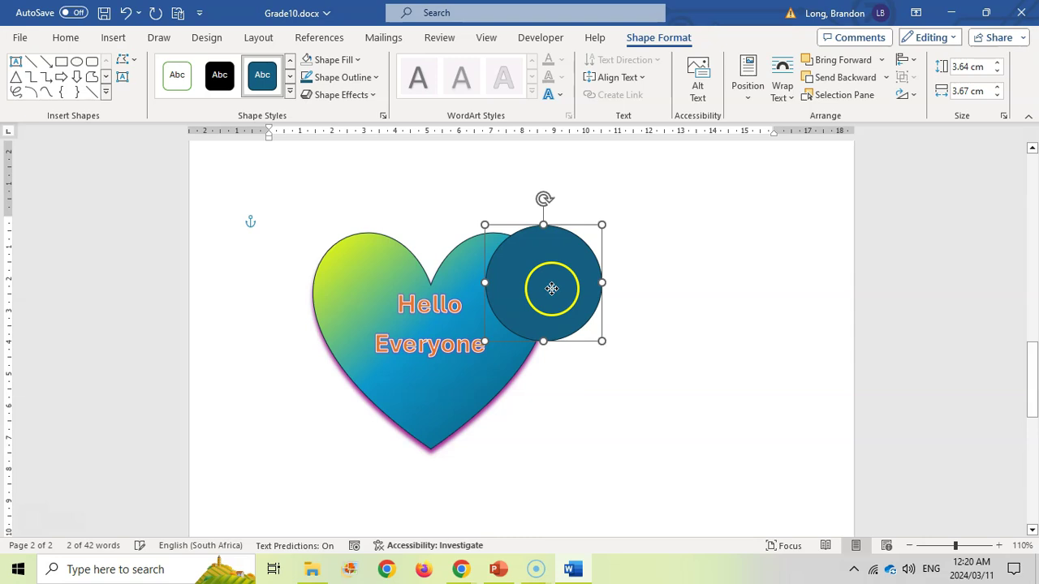
Fill the circle with the blue denim texture, then with a picture
{"action": "left_click", "coordinate": [345, 60]}
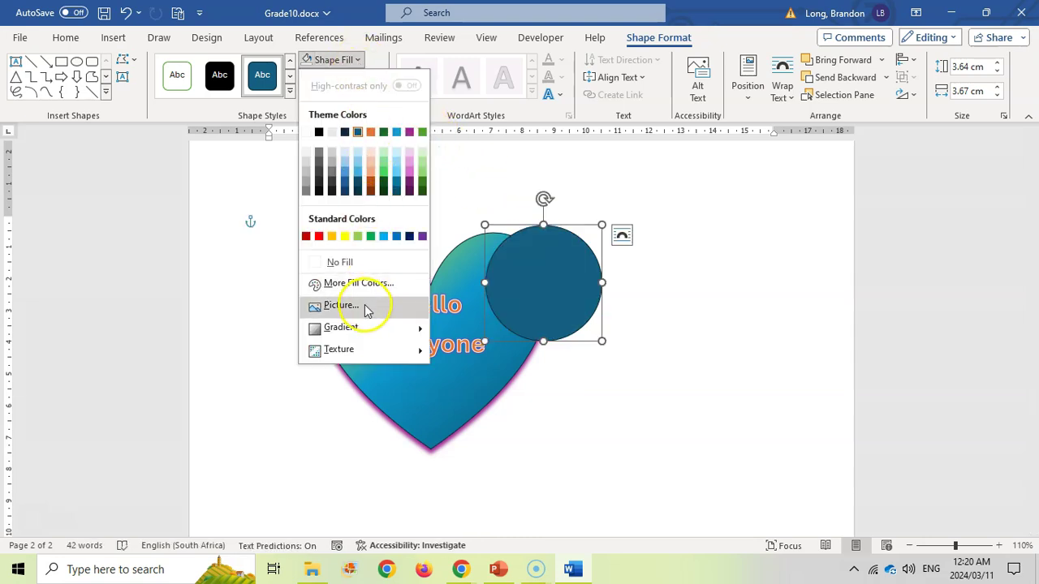
{"action": "mouse_move", "coordinate": [345, 349]}
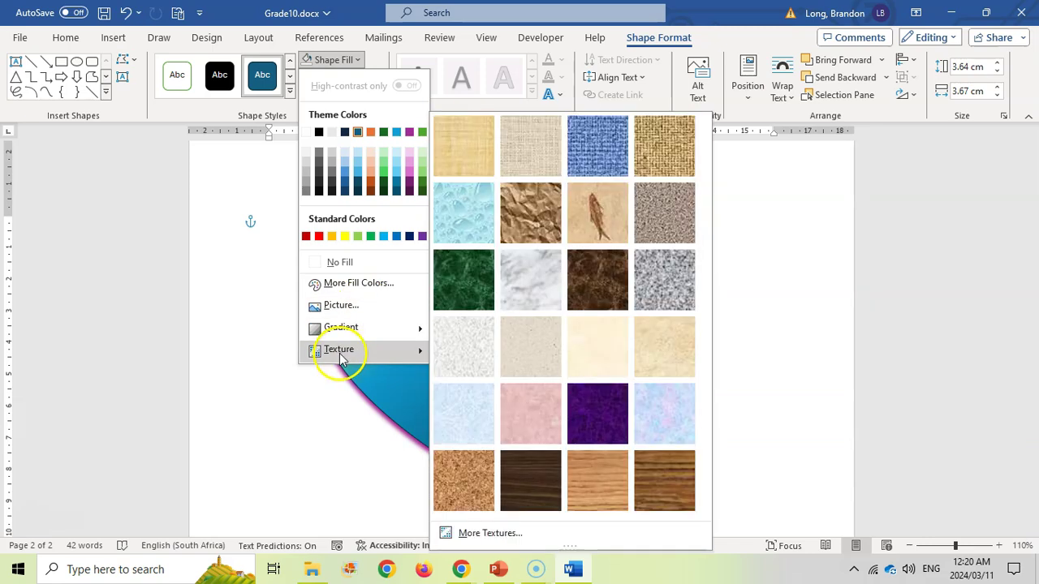
{"action": "left_click", "coordinate": [599, 148]}
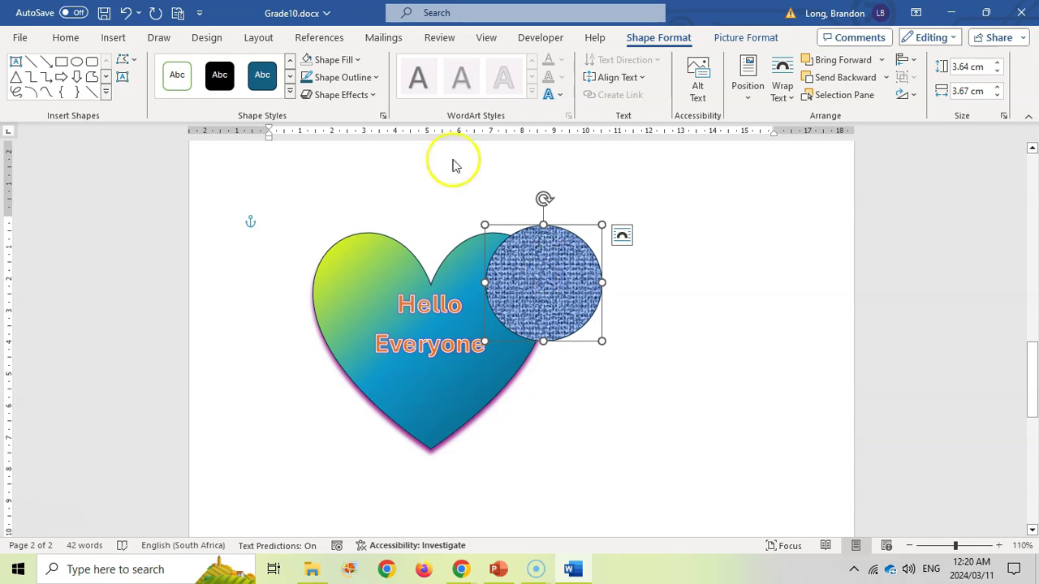
{"action": "left_click", "coordinate": [357, 61]}
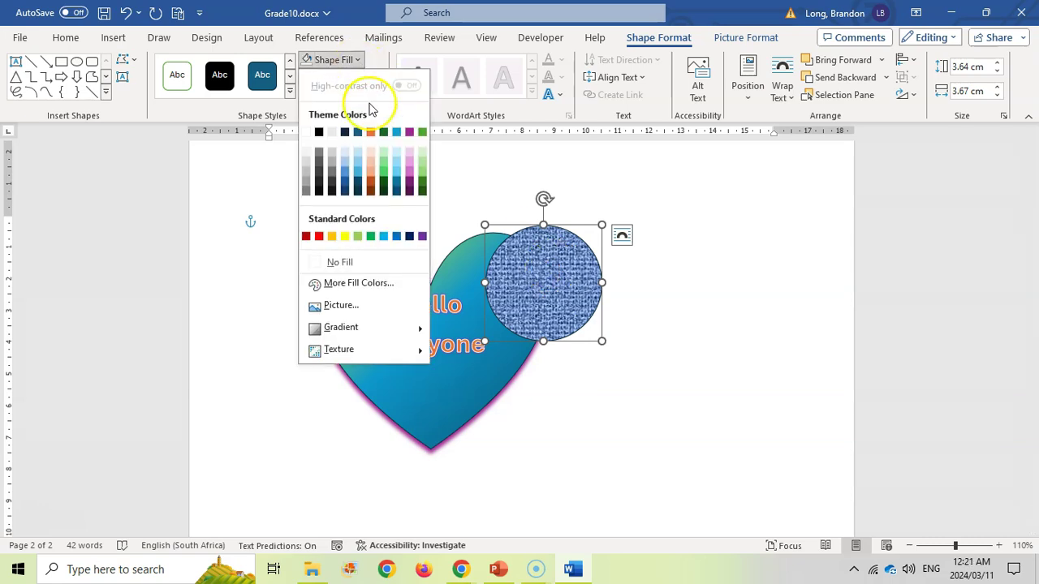
{"action": "left_click", "coordinate": [351, 309]}
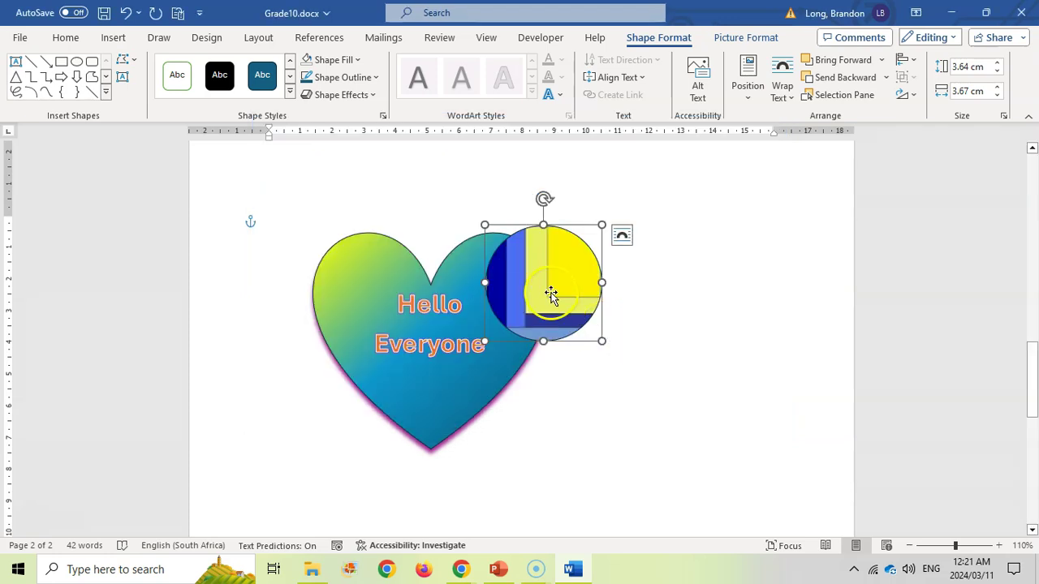
Remove the circle's outline and overlap it on the heart's upper right
{"action": "left_click_drag", "start_coordinate": [573, 280], "coordinate": [558, 281]}
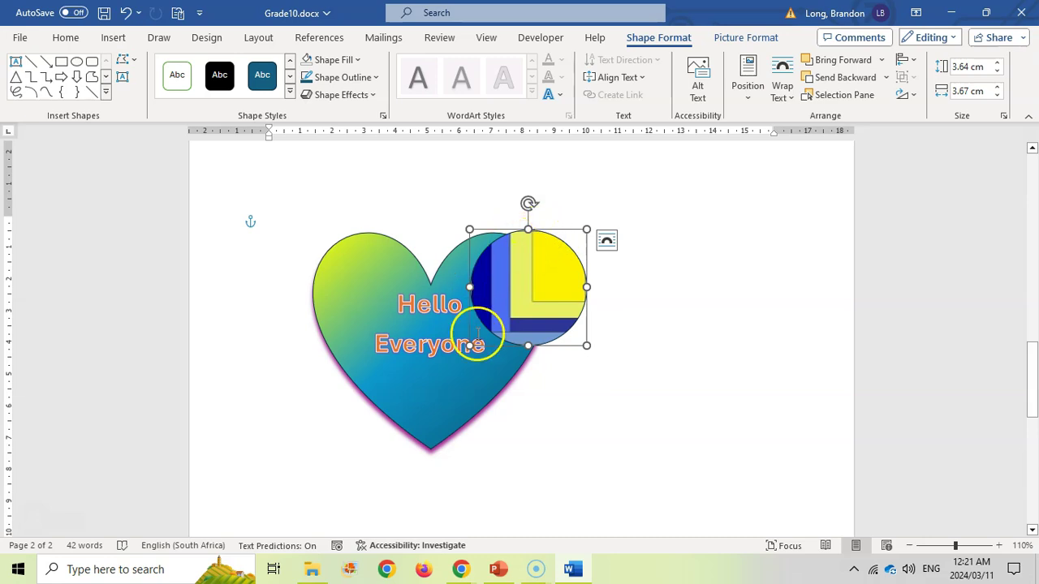
{"action": "left_click", "coordinate": [371, 77]}
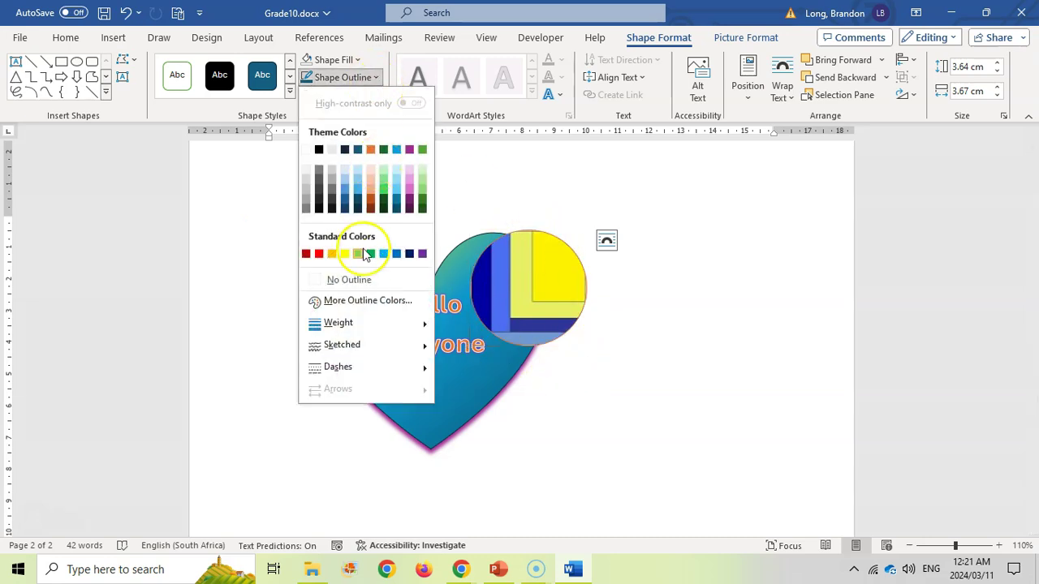
{"action": "left_click", "coordinate": [361, 281]}
{"action": "mouse_move", "coordinate": [541, 281]}
{"action": "left_mouse_down"}
{"action": "mouse_move", "coordinate": [548, 255]}
{"action": "mouse_move", "coordinate": [543, 271]}
{"action": "mouse_move", "coordinate": [556, 274]}
{"action": "mouse_move", "coordinate": [550, 267]}
{"action": "left_mouse_up"}
{"action": "left_click", "coordinate": [726, 355]}
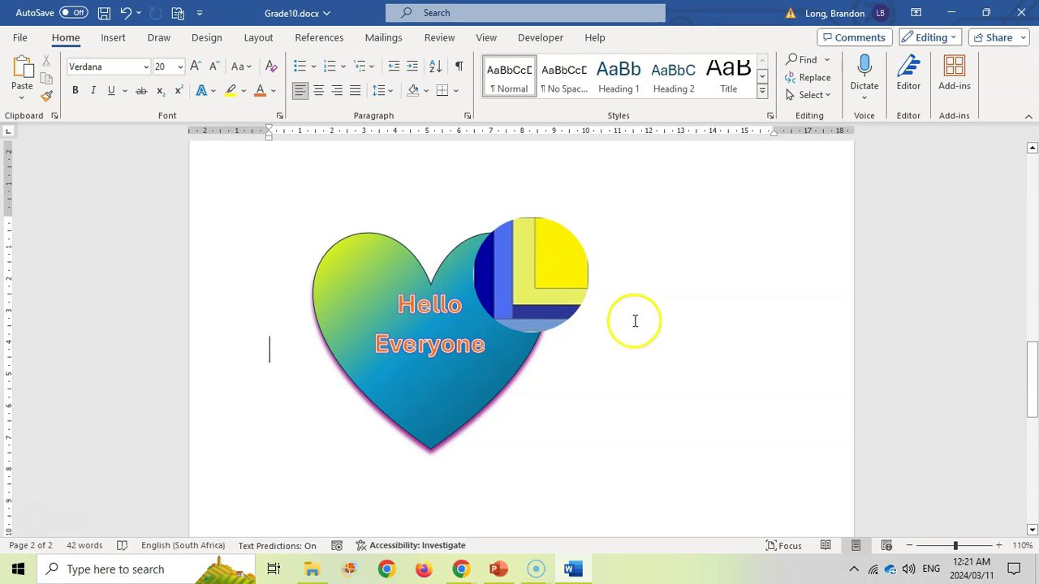
Marquee-select the heart and picture circle with Select Objects, group them, and shift the group right
{"action": "left_click", "coordinate": [386, 254]}
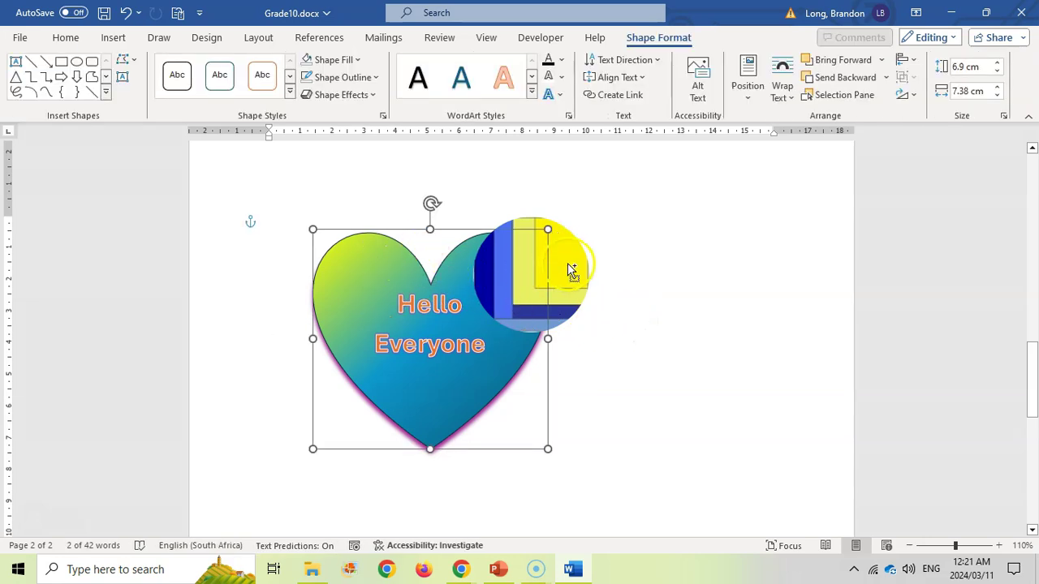
{"action": "left_click", "coordinate": [284, 457]}
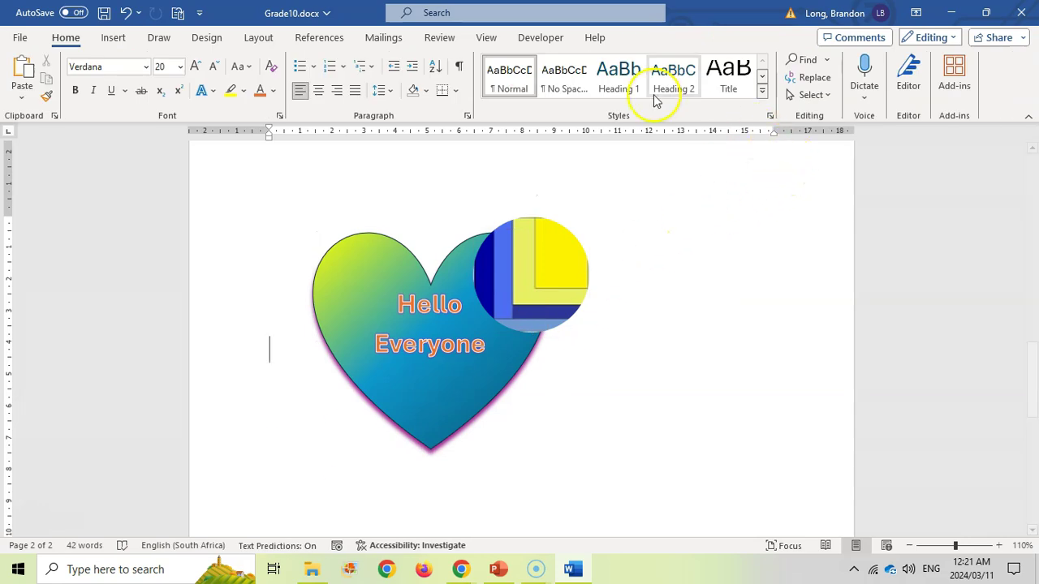
{"action": "left_click", "coordinate": [818, 94]}
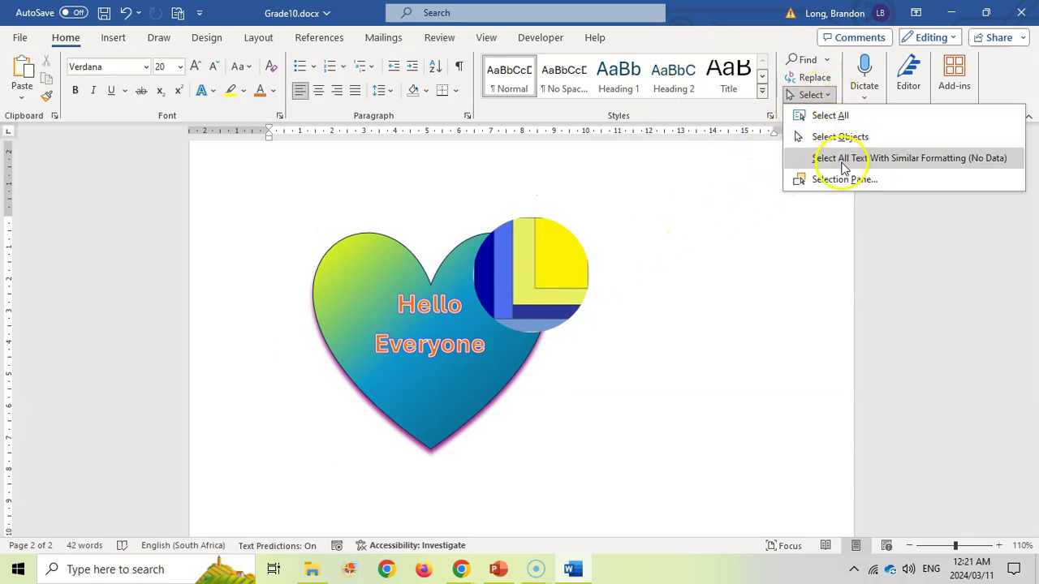
{"action": "left_click", "coordinate": [839, 137]}
{"action": "left_click_drag", "start_coordinate": [651, 186], "coordinate": [241, 489]}
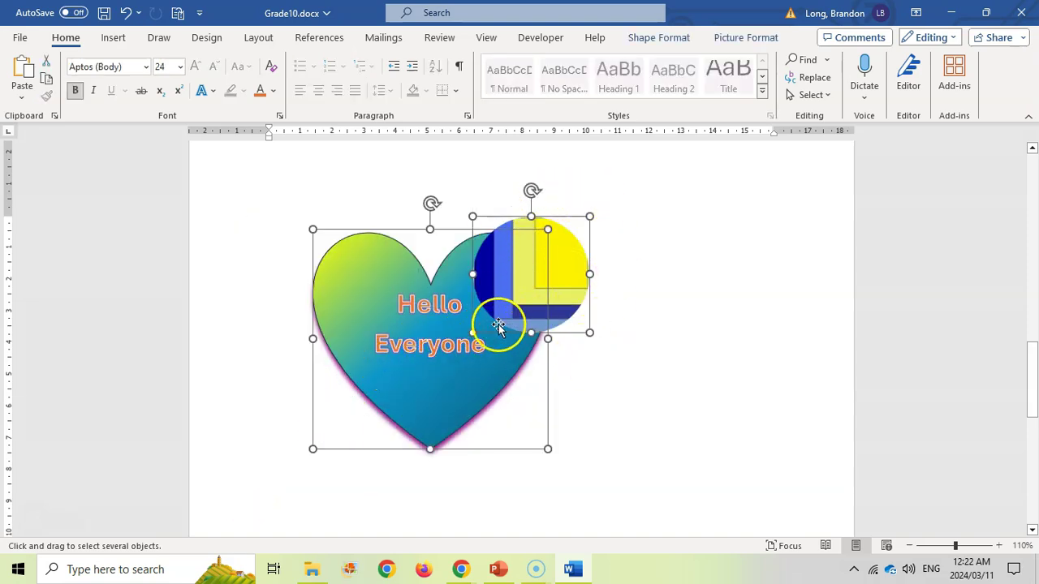
{"action": "right_click", "coordinate": [520, 274]}
{"action": "mouse_move", "coordinate": [577, 315]}
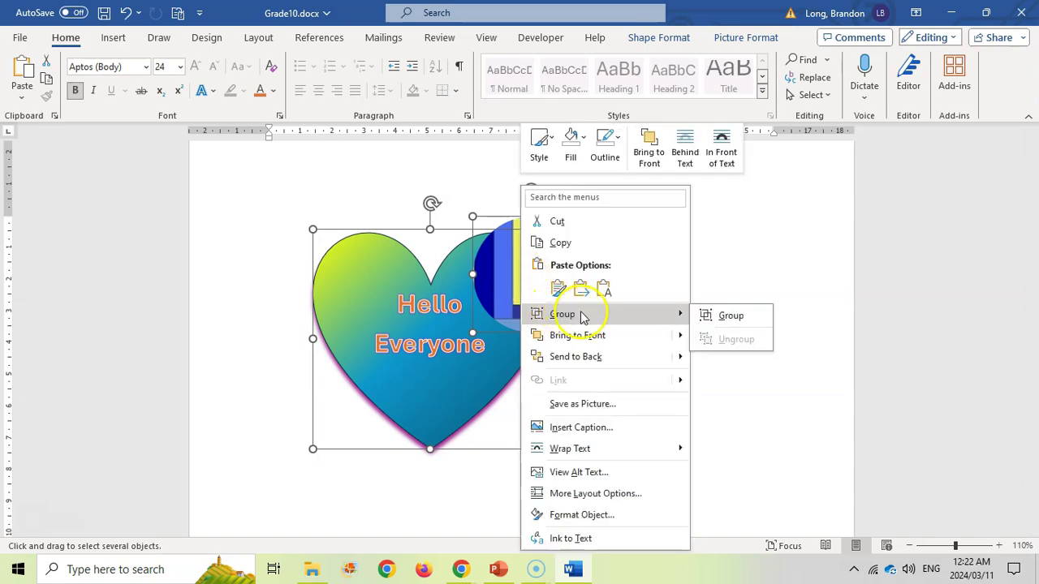
{"action": "left_click", "coordinate": [732, 317]}
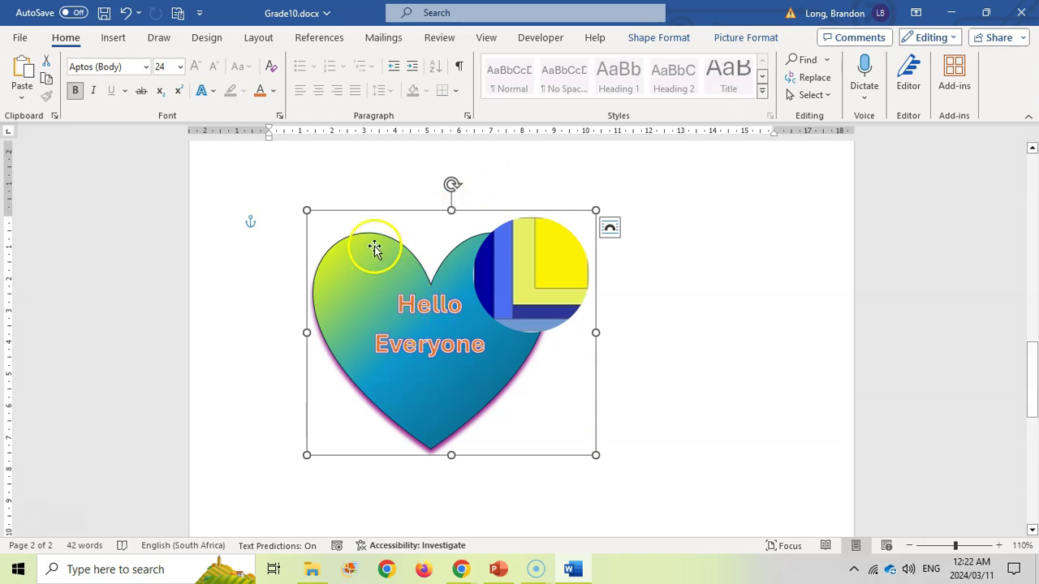
{"action": "left_click_drag", "start_coordinate": [419, 213], "coordinate": [571, 232]}
Move the group back left and ungroup the heart and circle
{"action": "left_click", "coordinate": [680, 290]}
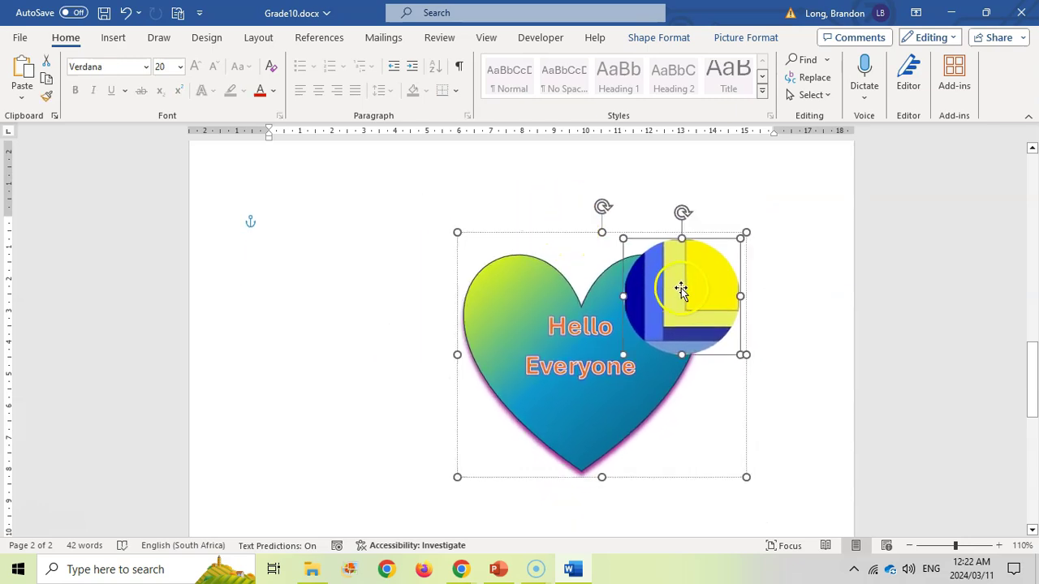
{"action": "left_click", "coordinate": [559, 368]}
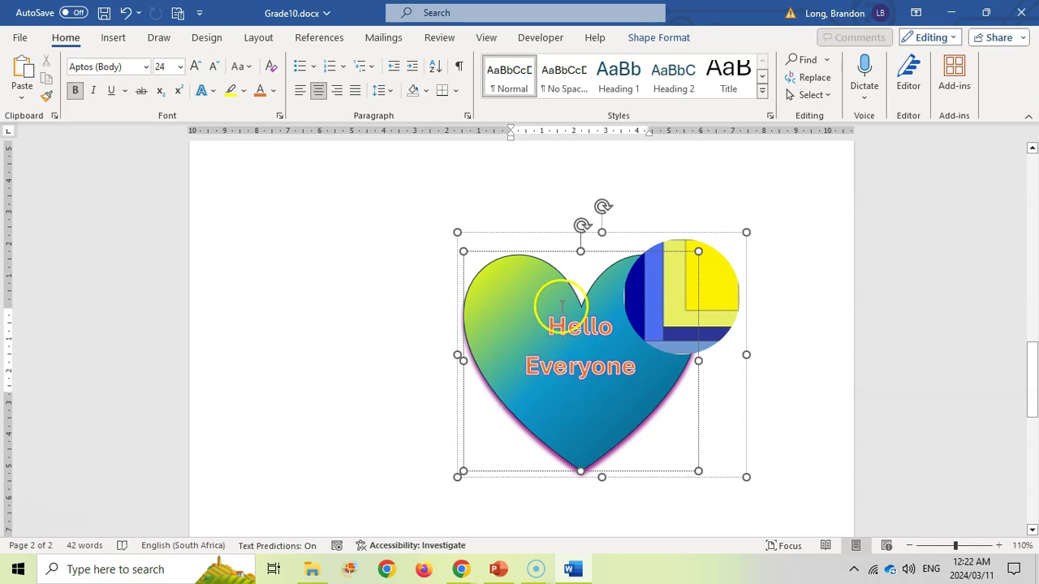
{"action": "left_click", "coordinate": [642, 233]}
{"action": "left_click_drag", "start_coordinate": [642, 232], "coordinate": [455, 216]}
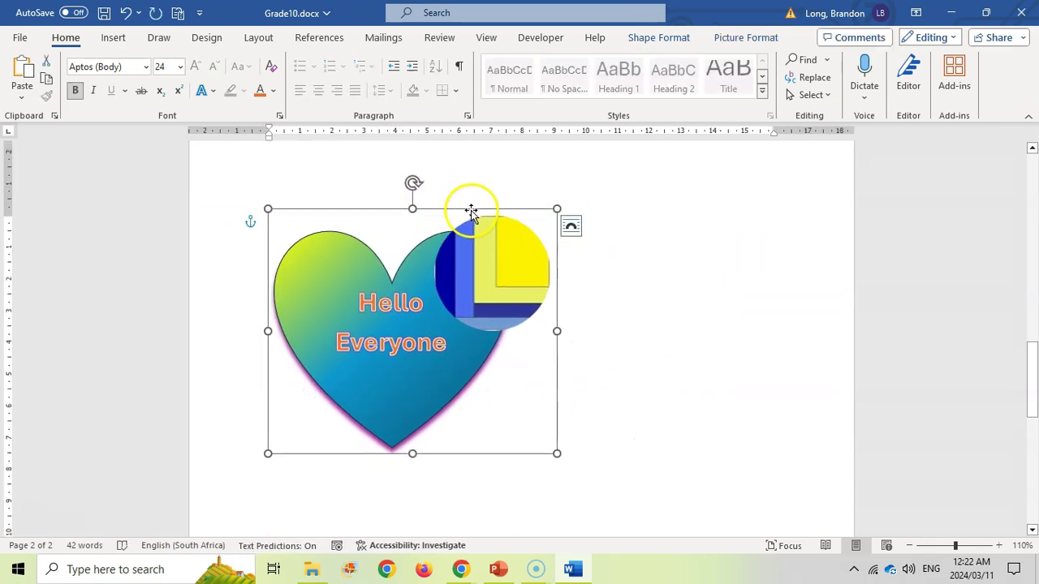
{"action": "right_click", "coordinate": [471, 211]}
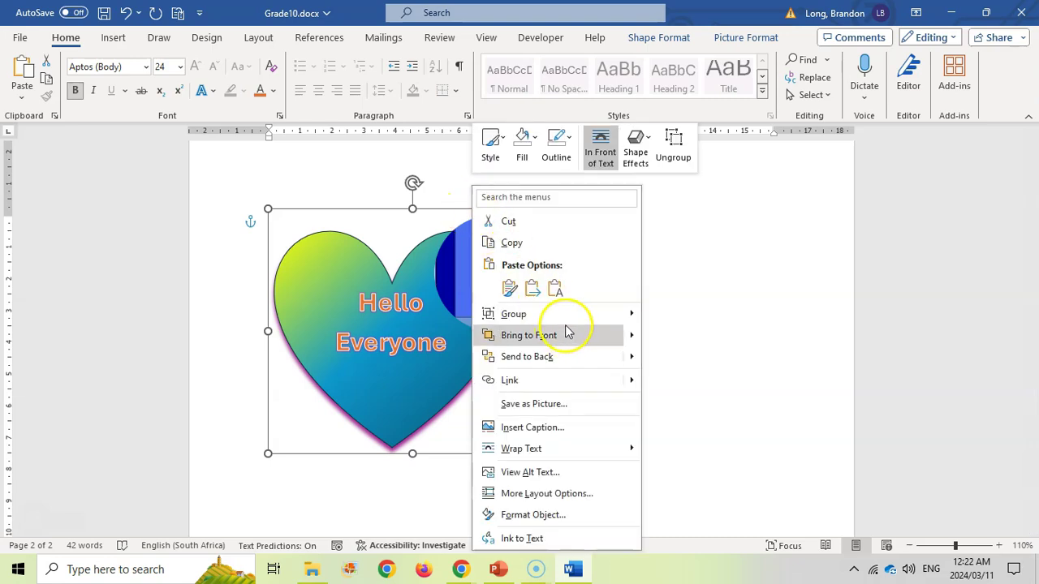
{"action": "mouse_move", "coordinate": [567, 316]}
{"action": "left_click", "coordinate": [686, 339]}
Place the circle over the heart's lower right, regroup both shapes, and move the group right
{"action": "left_click", "coordinate": [596, 311]}
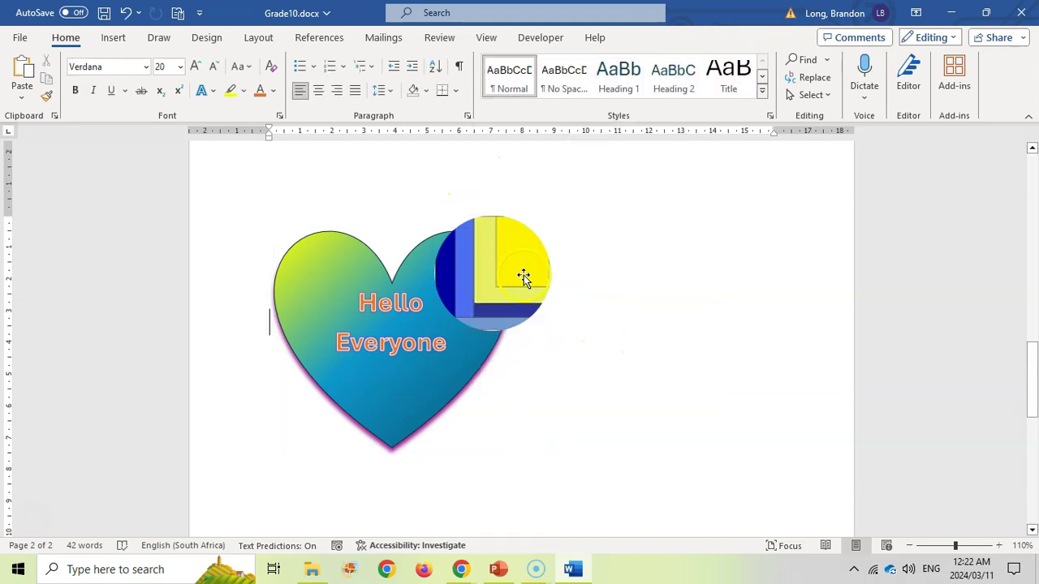
{"action": "left_click", "coordinate": [515, 315]}
{"action": "left_click_drag", "start_coordinate": [515, 315], "coordinate": [498, 406]}
{"action": "left_click", "coordinate": [423, 299]}
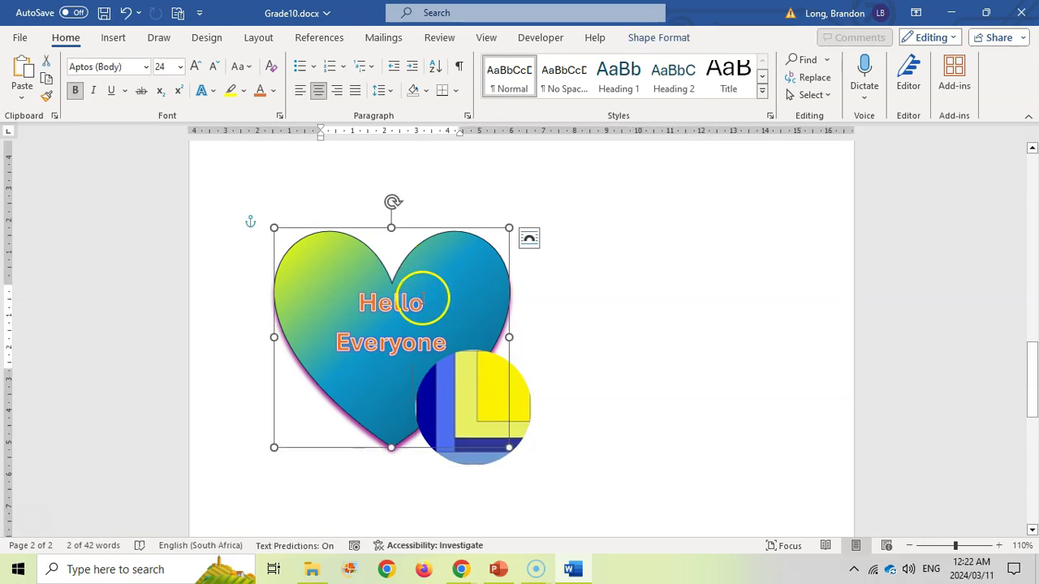
{"action": "left_click", "coordinate": [479, 398], "text": "shift"}
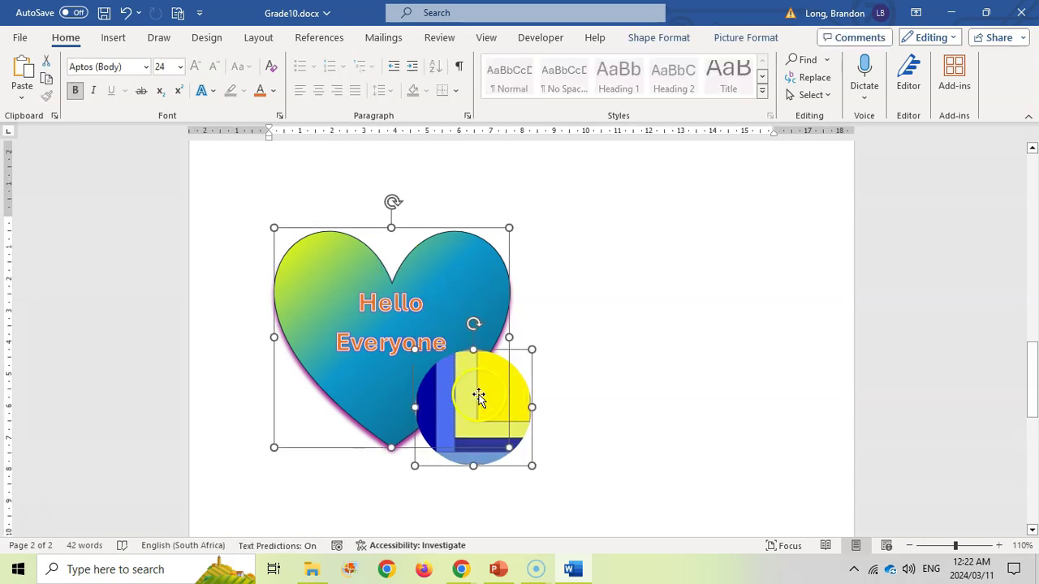
{"action": "right_click", "coordinate": [479, 398]}
{"action": "left_click", "coordinate": [659, 170]}
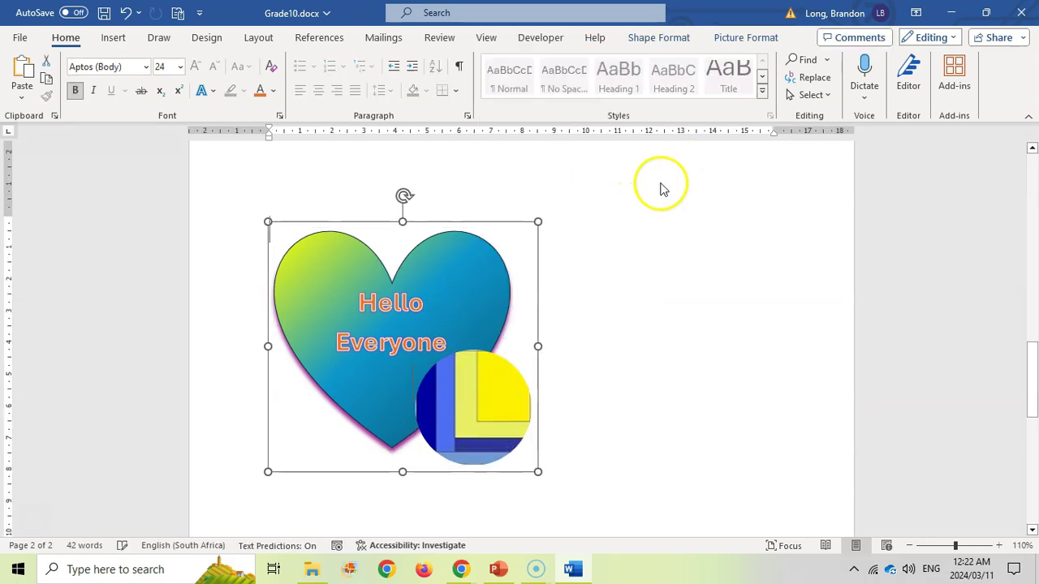
{"action": "left_click_drag", "start_coordinate": [494, 221], "coordinate": [630, 187]}
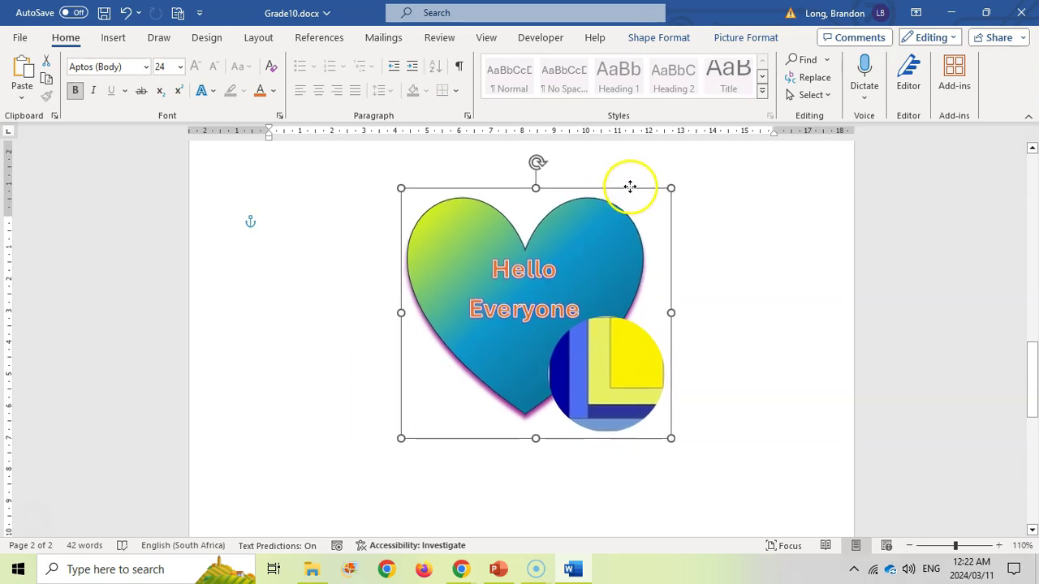
{"action": "key", "text": "ctrl+z"}
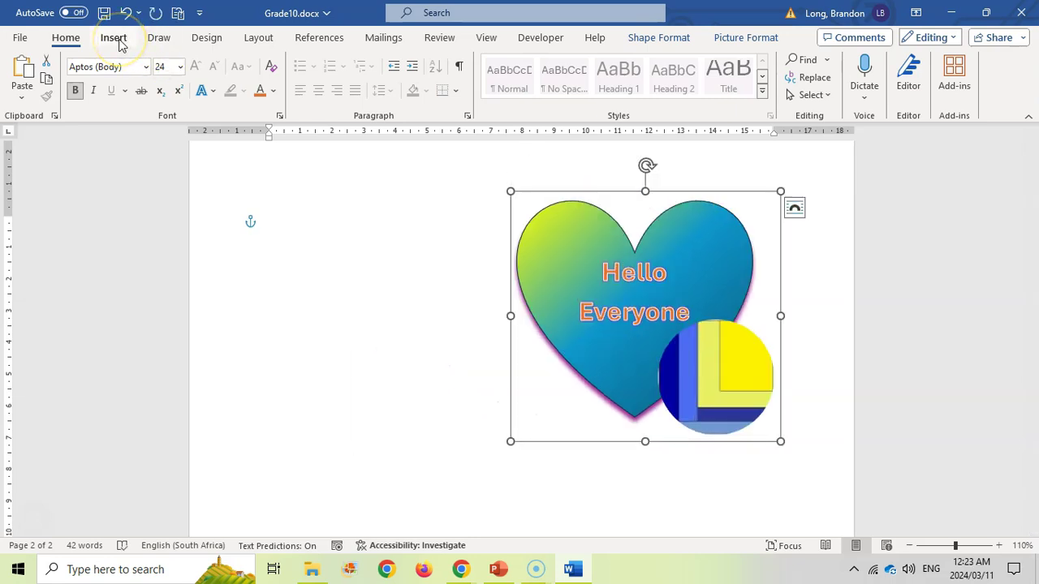
Insert a new drawing canvas left of the heart and narrow it
{"action": "left_click", "coordinate": [190, 96]}
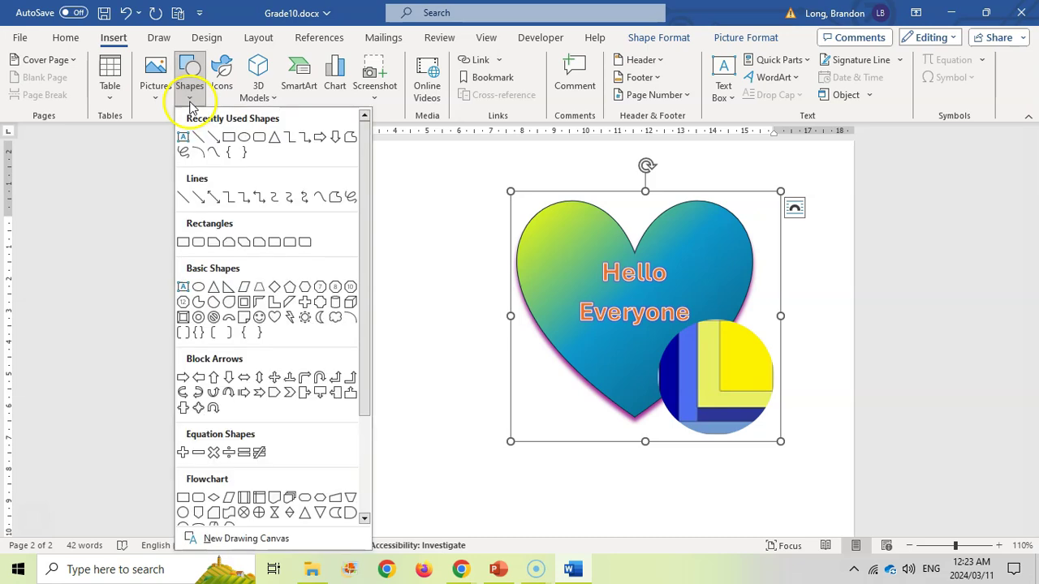
{"action": "left_click", "coordinate": [245, 539]}
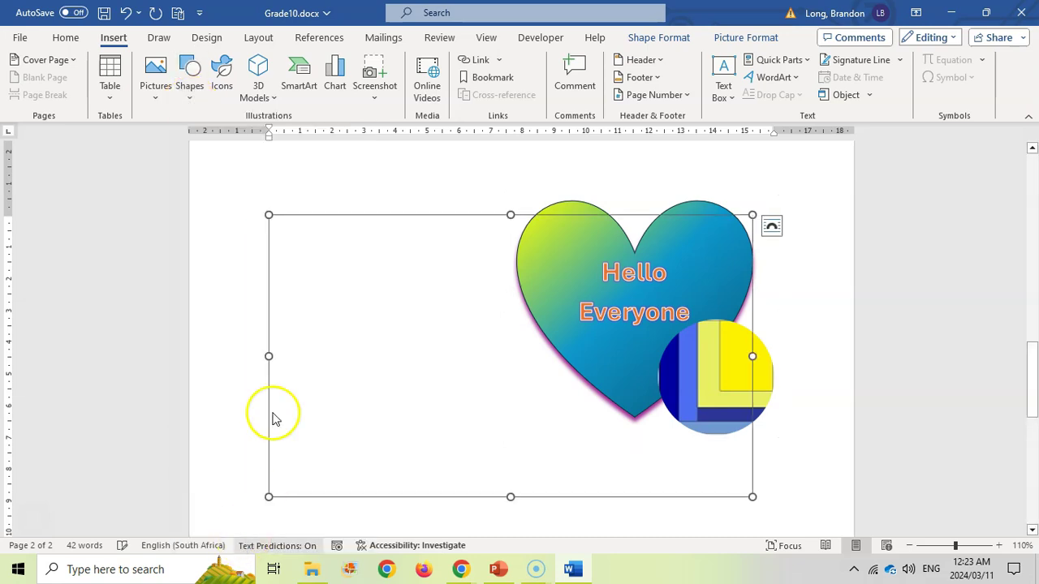
{"action": "mouse_move", "coordinate": [387, 216]}
{"action": "left_mouse_down"}
{"action": "mouse_move", "coordinate": [390, 390]}
{"action": "mouse_move", "coordinate": [390, 355]}
{"action": "left_mouse_up"}
{"action": "left_click_drag", "start_coordinate": [753, 355], "coordinate": [499, 341]}
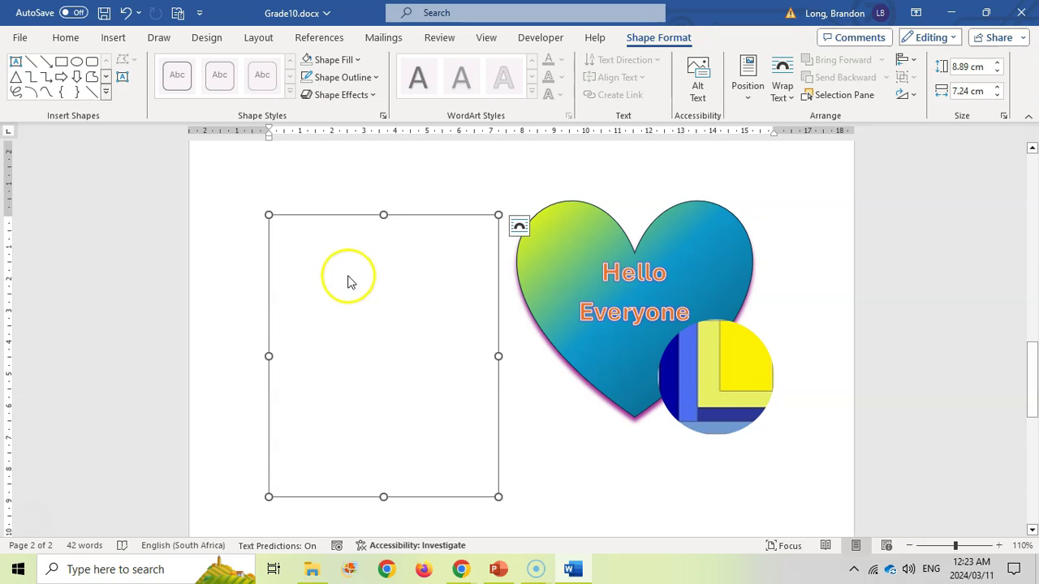
Draw a smiley face, a lightning bolt and an up arrow inside the canvas
{"action": "left_click", "coordinate": [112, 37]}
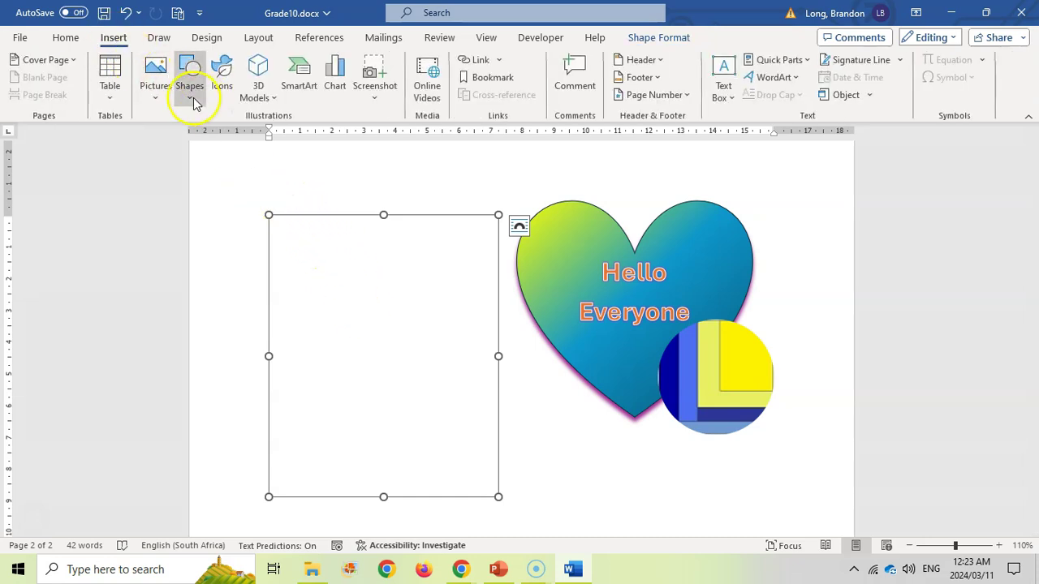
{"action": "left_click", "coordinate": [189, 81]}
{"action": "left_click", "coordinate": [260, 268]}
{"action": "mouse_move", "coordinate": [308, 251]}
{"action": "left_mouse_down"}
{"action": "mouse_move", "coordinate": [391, 345]}
{"action": "mouse_move", "coordinate": [376, 332]}
{"action": "left_mouse_up"}
{"action": "left_click", "coordinate": [113, 37]}
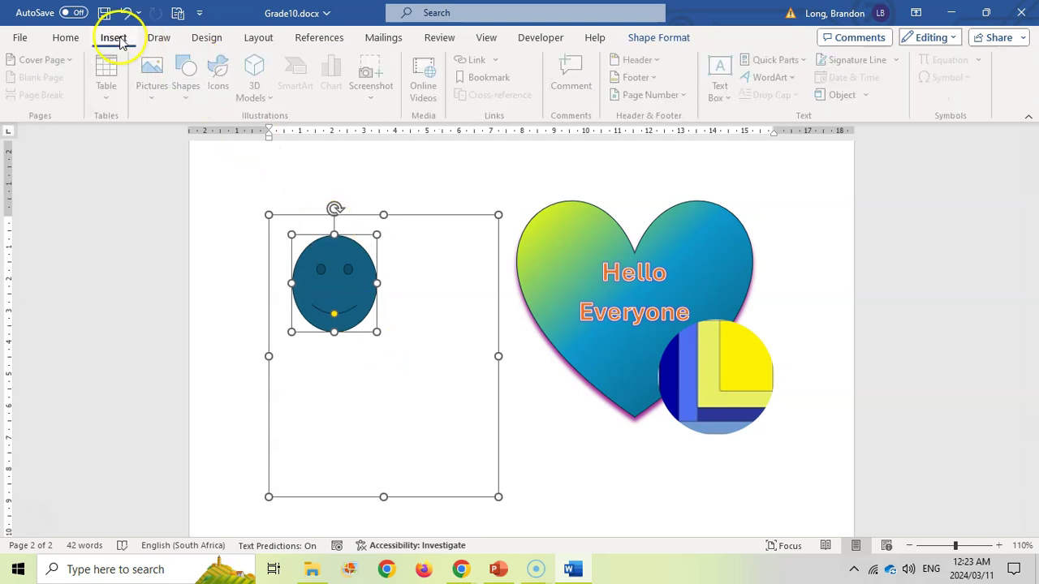
{"action": "left_click", "coordinate": [189, 81]}
{"action": "left_click", "coordinate": [286, 315]}
{"action": "left_click_drag", "start_coordinate": [396, 271], "coordinate": [475, 421]}
{"action": "left_click", "coordinate": [113, 37]}
{"action": "left_click", "coordinate": [186, 89]}
{"action": "left_click", "coordinate": [231, 378]}
{"action": "mouse_move", "coordinate": [311, 403]}
{"action": "left_mouse_down"}
{"action": "mouse_move", "coordinate": [398, 485]}
{"action": "mouse_move", "coordinate": [355, 424]}
{"action": "left_mouse_up"}
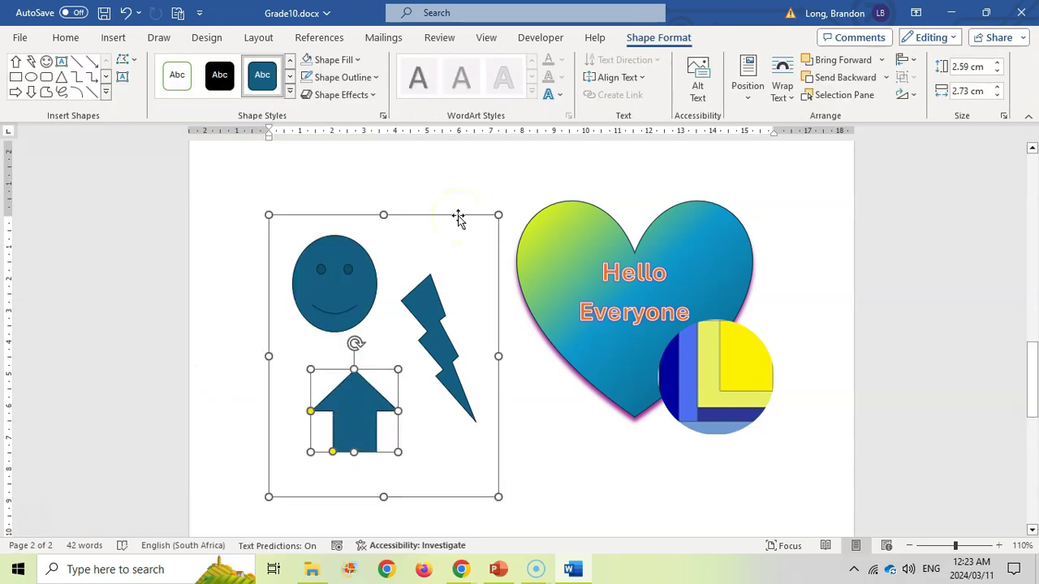
Set the drawing canvas text wrapping to Tight
{"action": "left_click", "coordinate": [493, 396]}
{"action": "left_click", "coordinate": [579, 414]}
{"action": "left_click", "coordinate": [456, 390]}
{"action": "left_click", "coordinate": [456, 390]}
{"action": "left_click", "coordinate": [414, 223]}
{"action": "left_click", "coordinate": [788, 98]}
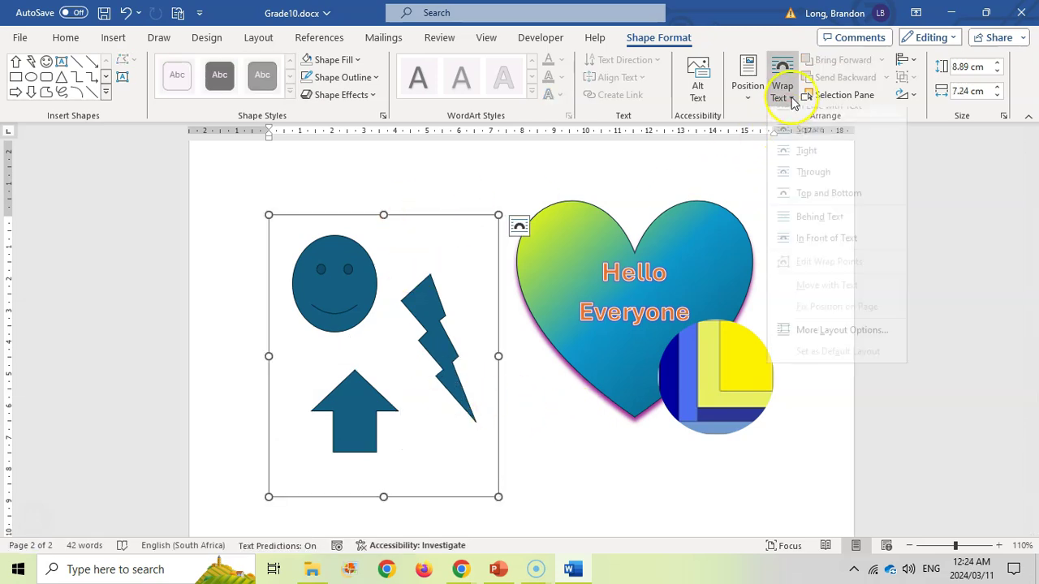
{"action": "left_click", "coordinate": [818, 161]}
Fill the drawing canvas with orange
{"action": "mouse_move", "coordinate": [442, 216]}
{"action": "left_mouse_down"}
{"action": "mouse_move", "coordinate": [492, 276]}
{"action": "mouse_move", "coordinate": [483, 290]}
{"action": "mouse_move", "coordinate": [436, 204]}
{"action": "mouse_move", "coordinate": [441, 217]}
{"action": "left_mouse_up"}
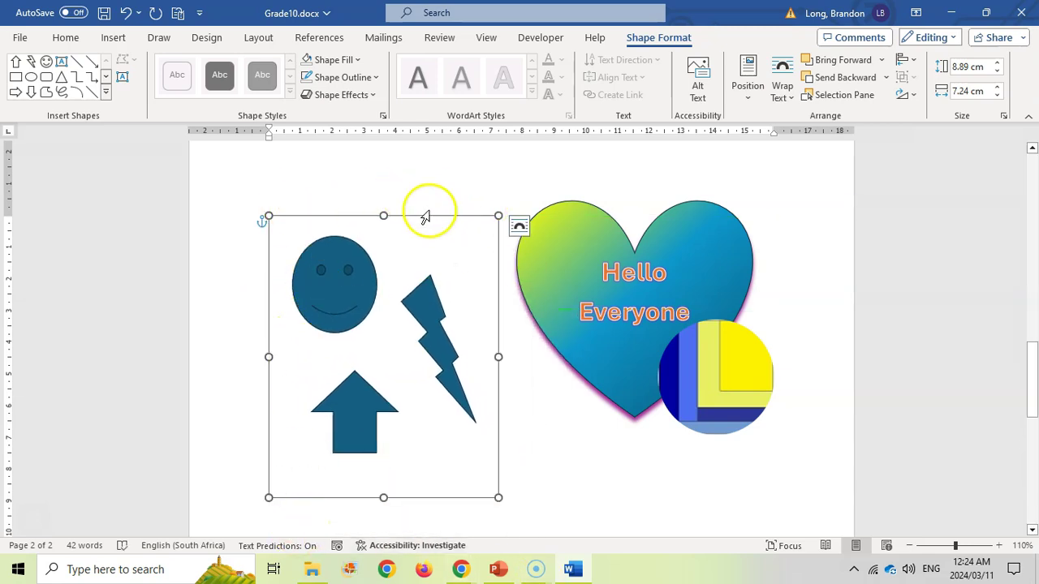
{"action": "left_click", "coordinate": [357, 60]}
{"action": "left_click", "coordinate": [369, 137]}
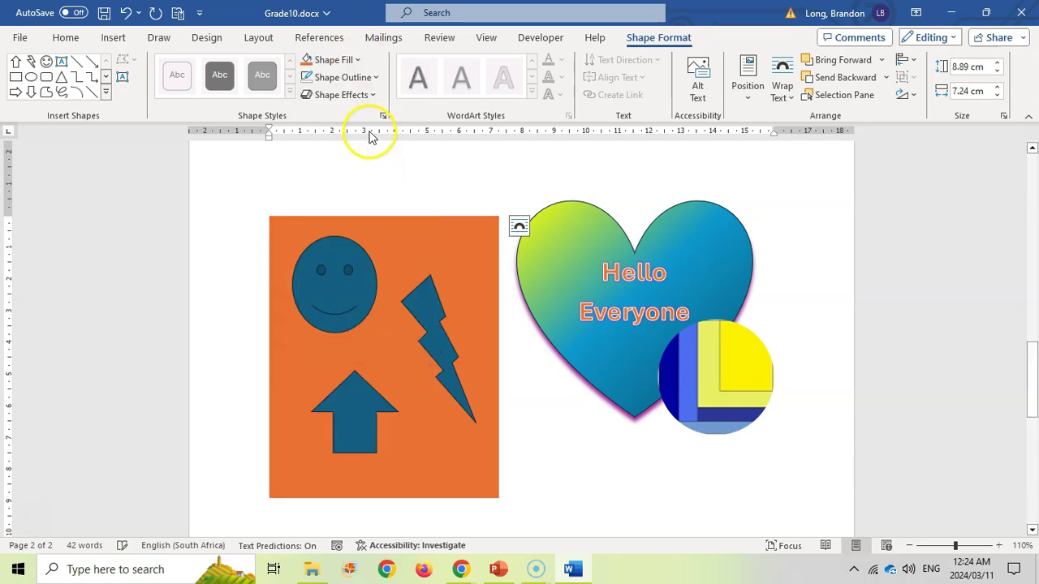
Make the smiley face purple and nudge the lightning bolt slightly higher
{"action": "left_click", "coordinate": [338, 276]}
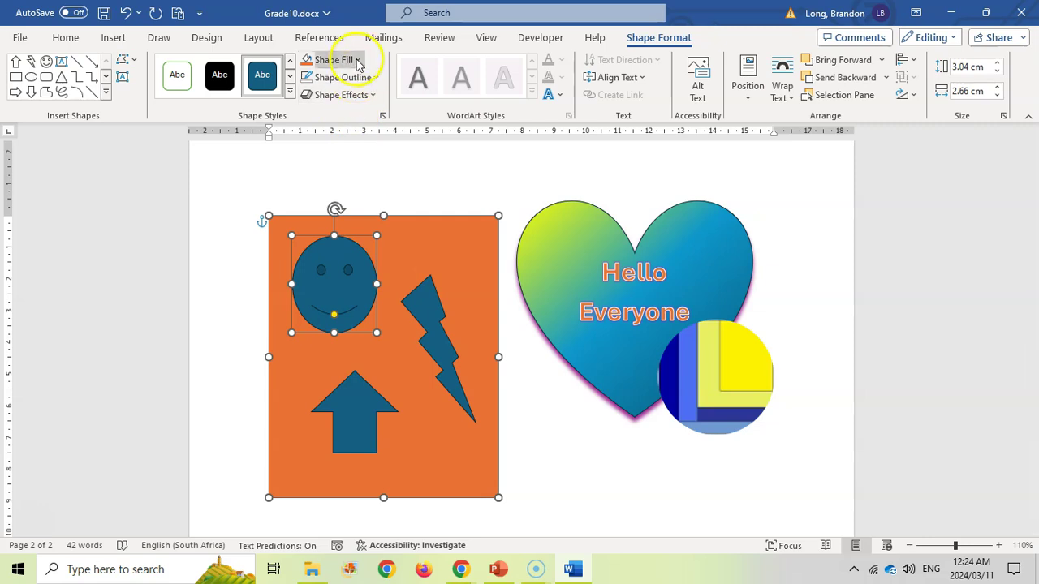
{"action": "left_click", "coordinate": [356, 62]}
{"action": "left_click", "coordinate": [412, 132]}
{"action": "left_click", "coordinate": [436, 303]}
{"action": "mouse_move", "coordinate": [423, 300]}
{"action": "left_mouse_down"}
{"action": "mouse_move", "coordinate": [446, 339]}
{"action": "mouse_move", "coordinate": [430, 283]}
{"action": "left_mouse_up"}
{"action": "left_click", "coordinate": [602, 504]}
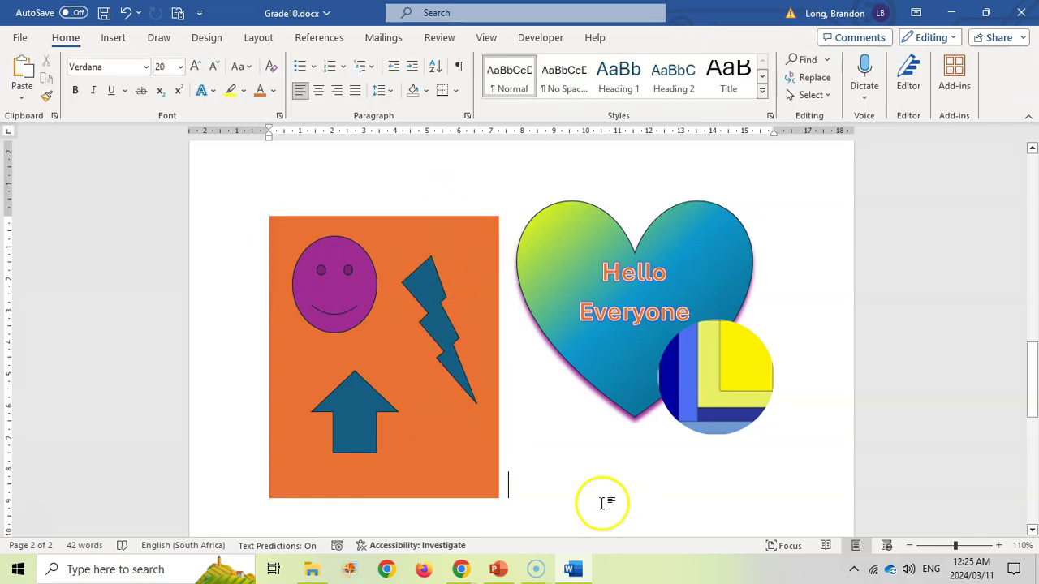
Draw a diagonal arrow line from above the canvas and colour it plum
{"action": "left_click", "coordinate": [113, 38]}
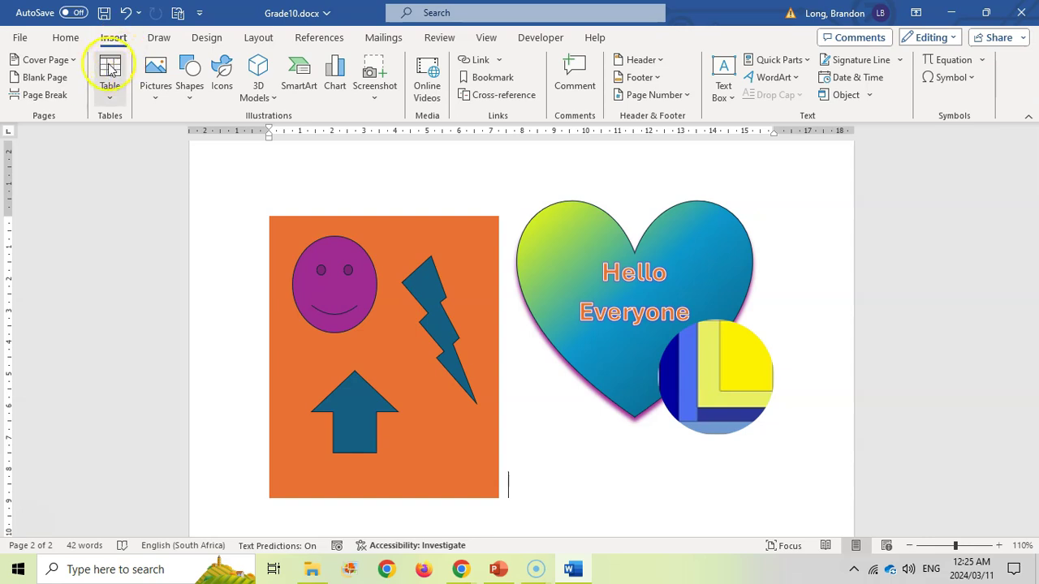
{"action": "left_click", "coordinate": [189, 77]}
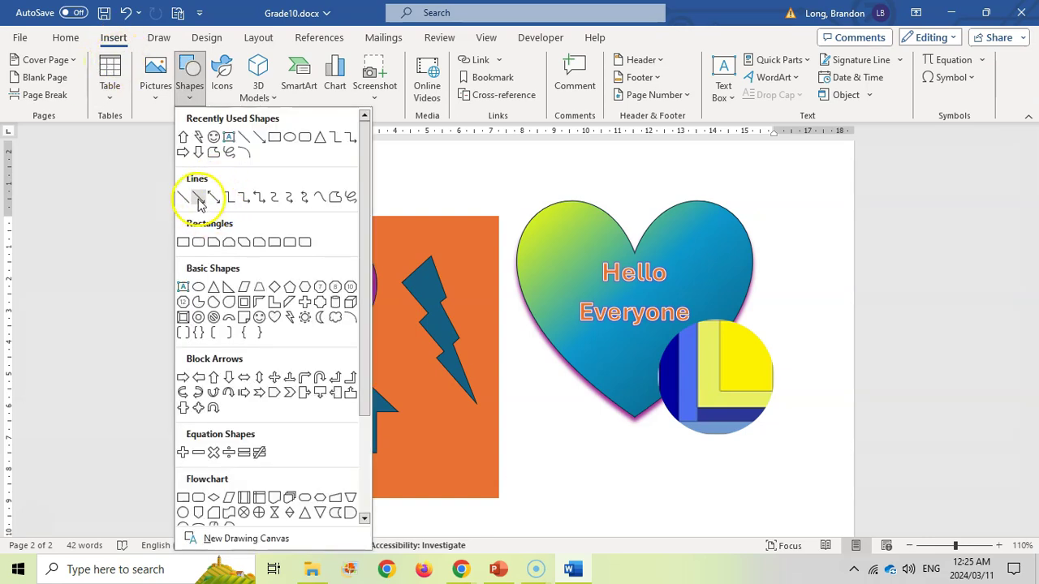
{"action": "left_click", "coordinate": [200, 198]}
{"action": "left_click_drag", "start_coordinate": [447, 185], "coordinate": [606, 464]}
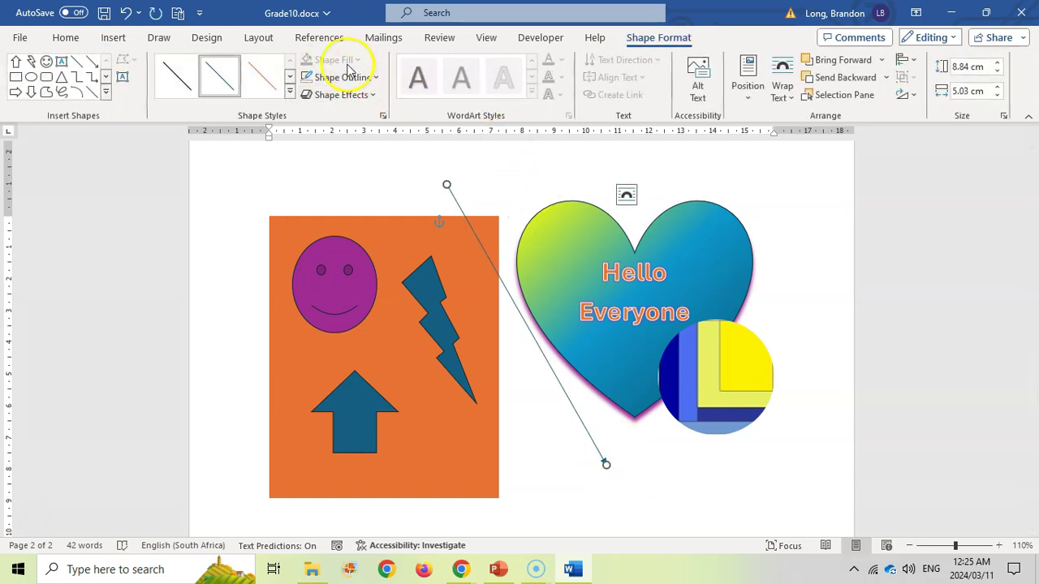
{"action": "left_click", "coordinate": [376, 79]}
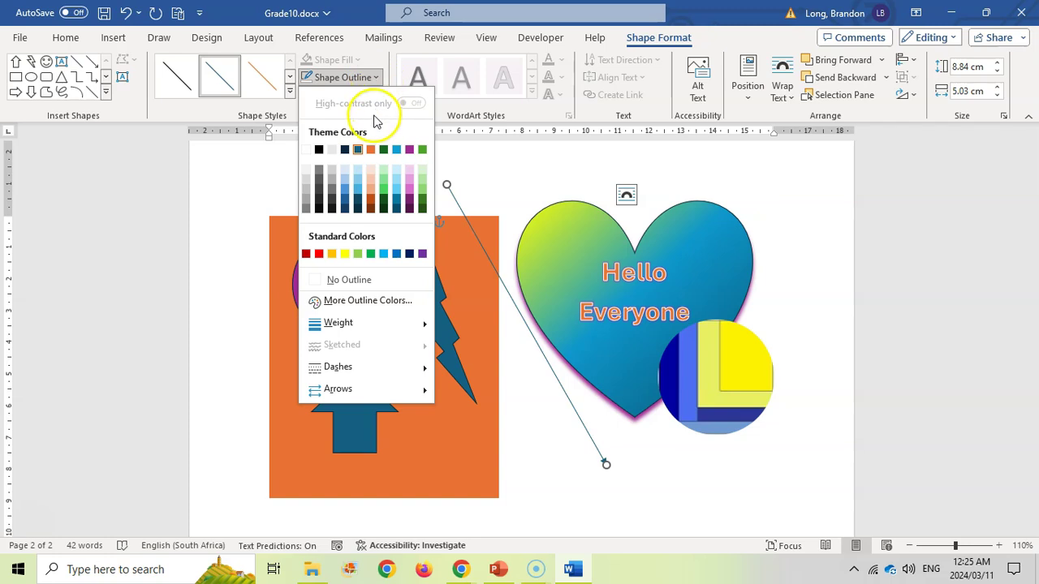
{"action": "left_click", "coordinate": [410, 150]}
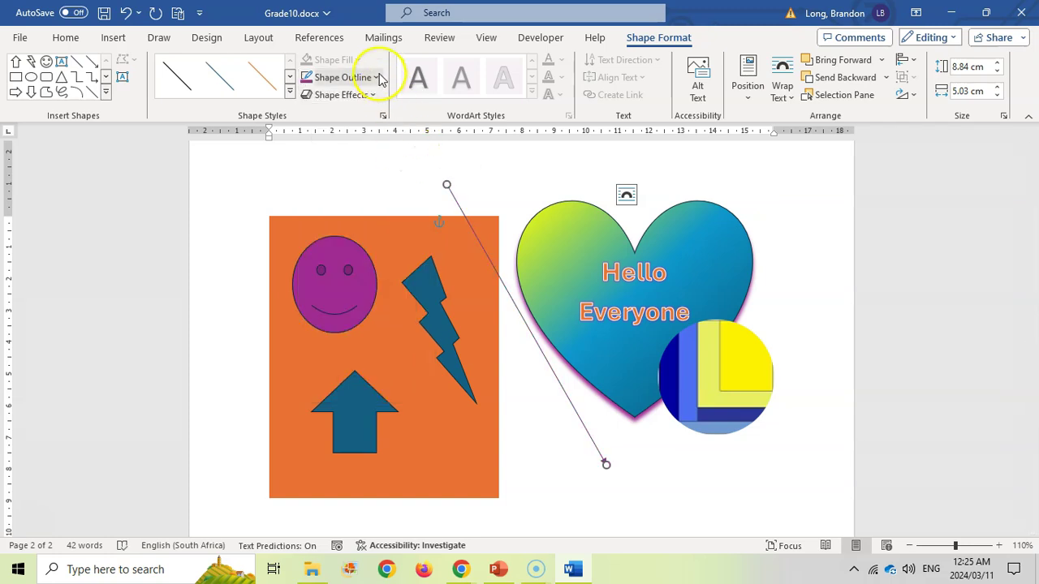
Give the line a 6 pt weight and Arrow Style 10 end caps, then pull its lower end in
{"action": "left_click", "coordinate": [376, 78]}
{"action": "mouse_move", "coordinate": [364, 324]}
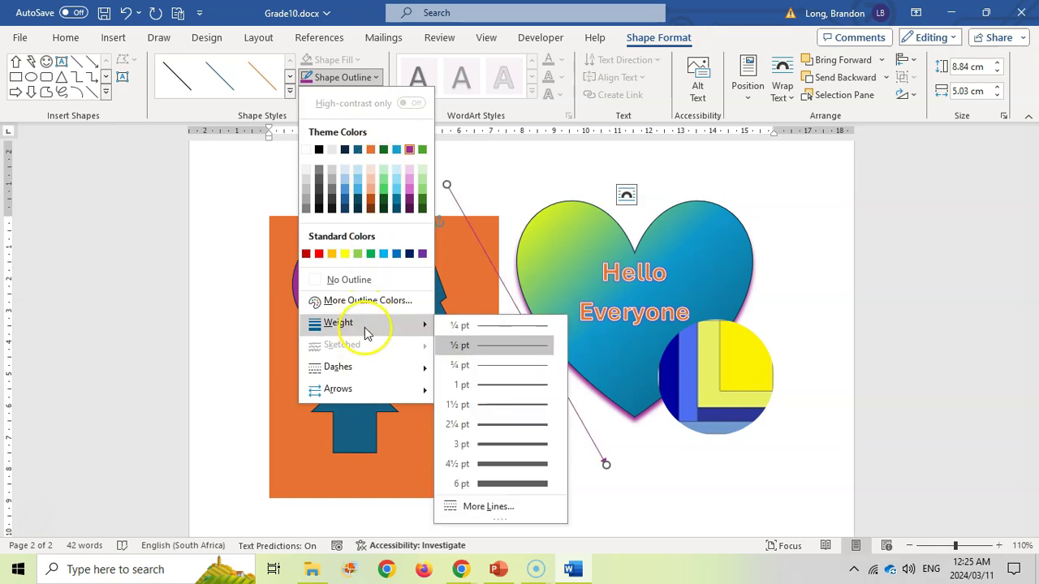
{"action": "left_click", "coordinate": [522, 485]}
{"action": "left_click", "coordinate": [378, 78]}
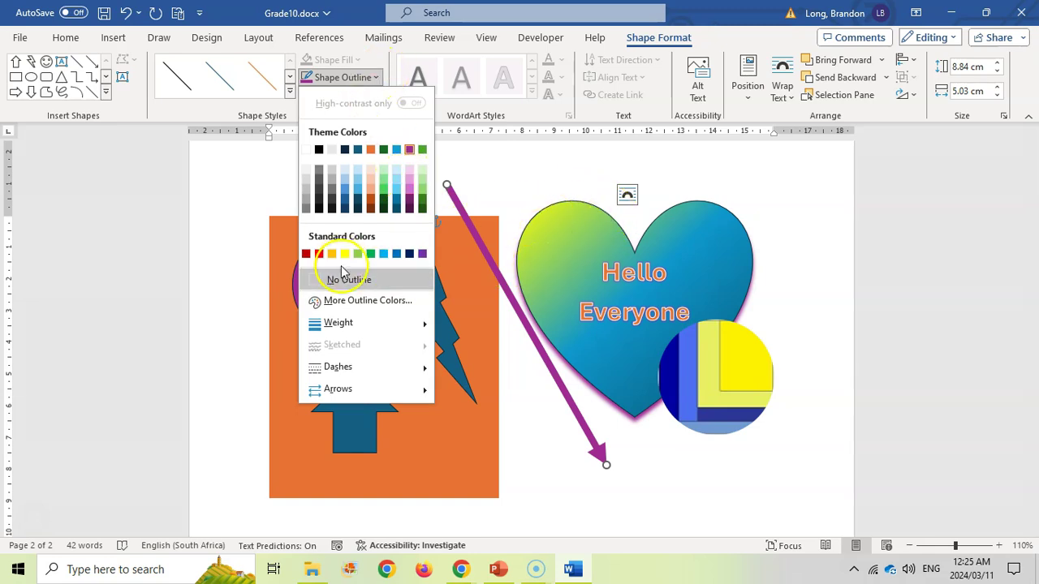
{"action": "mouse_move", "coordinate": [341, 367]}
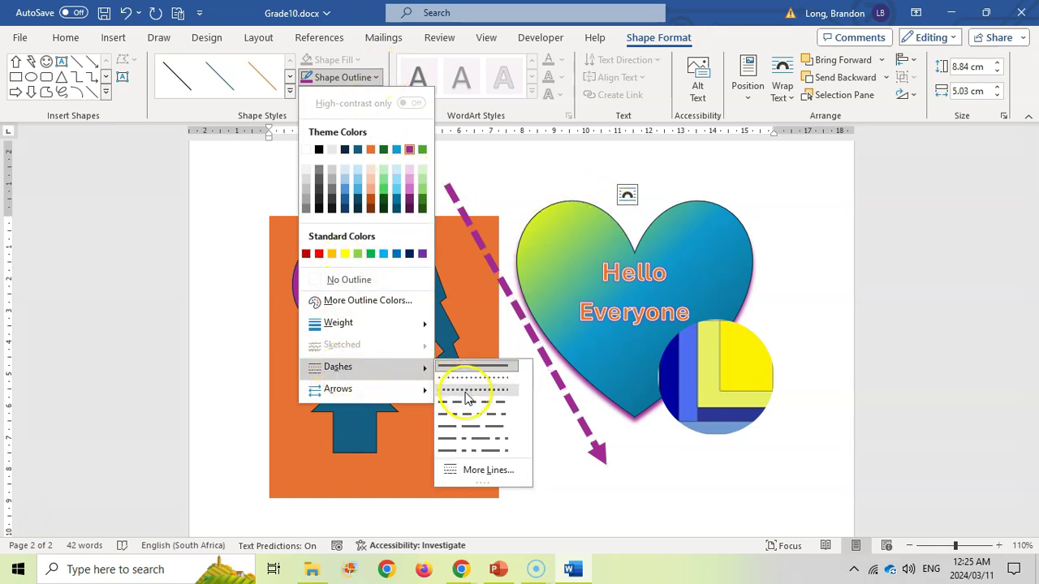
{"action": "mouse_move", "coordinate": [410, 398]}
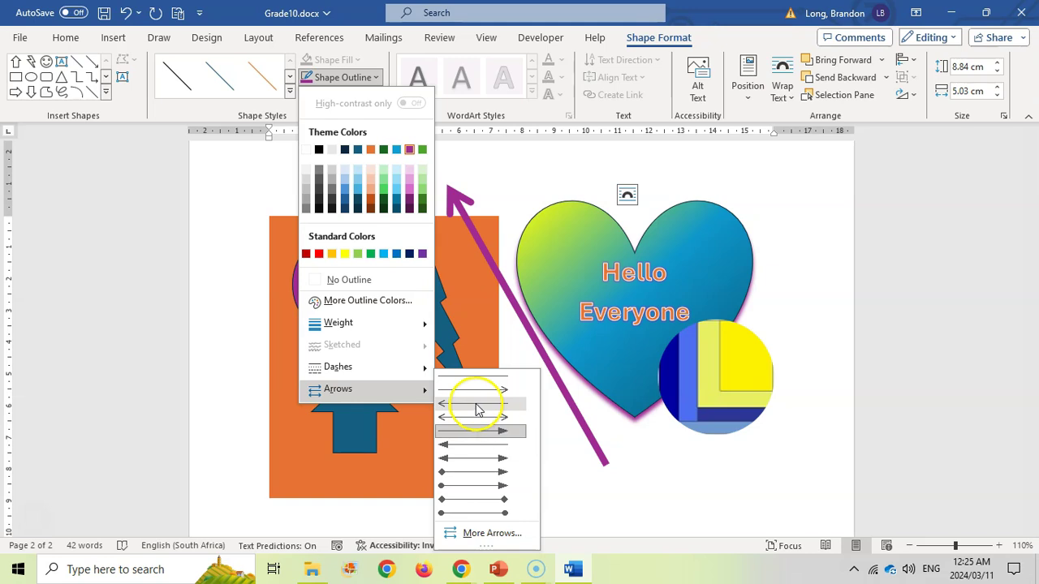
{"action": "left_click", "coordinate": [481, 499]}
{"action": "left_click_drag", "start_coordinate": [605, 465], "coordinate": [555, 438]}
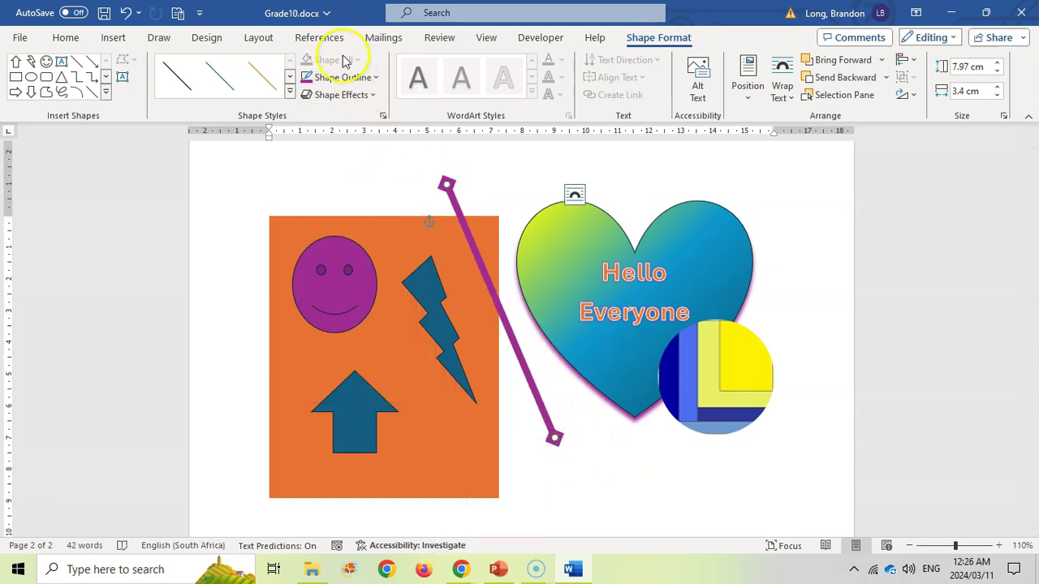
Shorten the purple line so it ends beside the heart
{"action": "left_click", "coordinate": [375, 79]}
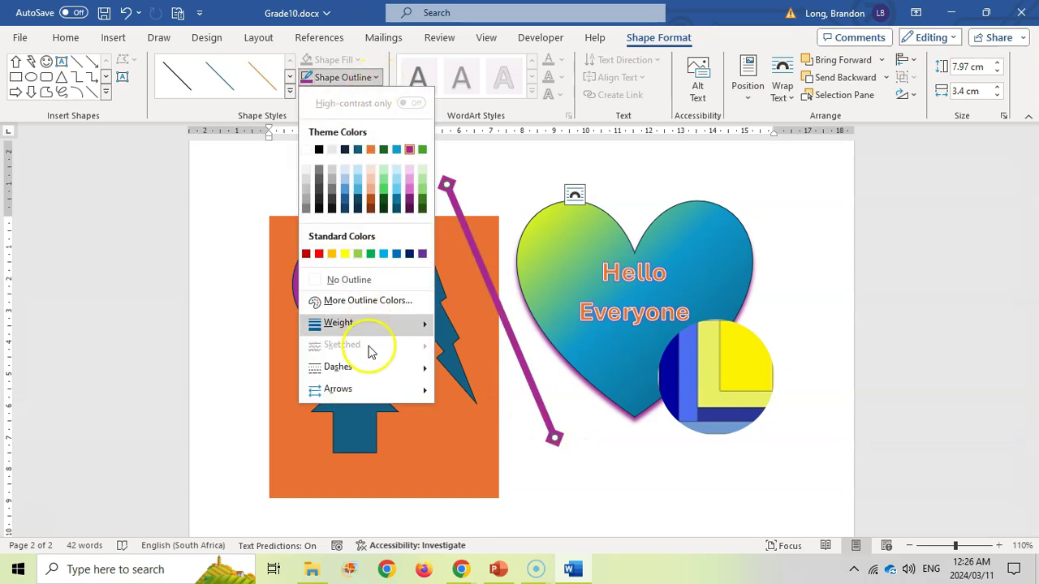
{"action": "mouse_move", "coordinate": [383, 389]}
{"action": "left_click", "coordinate": [511, 396]}
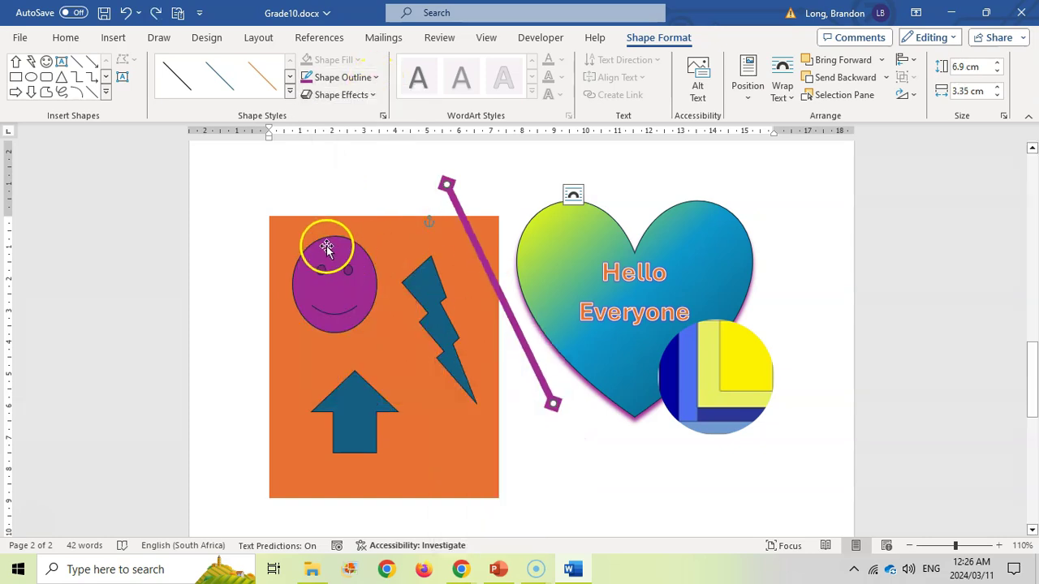
Reshape the smiley's mouth with Edit Points, deleting one point and raising another
{"action": "left_click", "coordinate": [325, 248]}
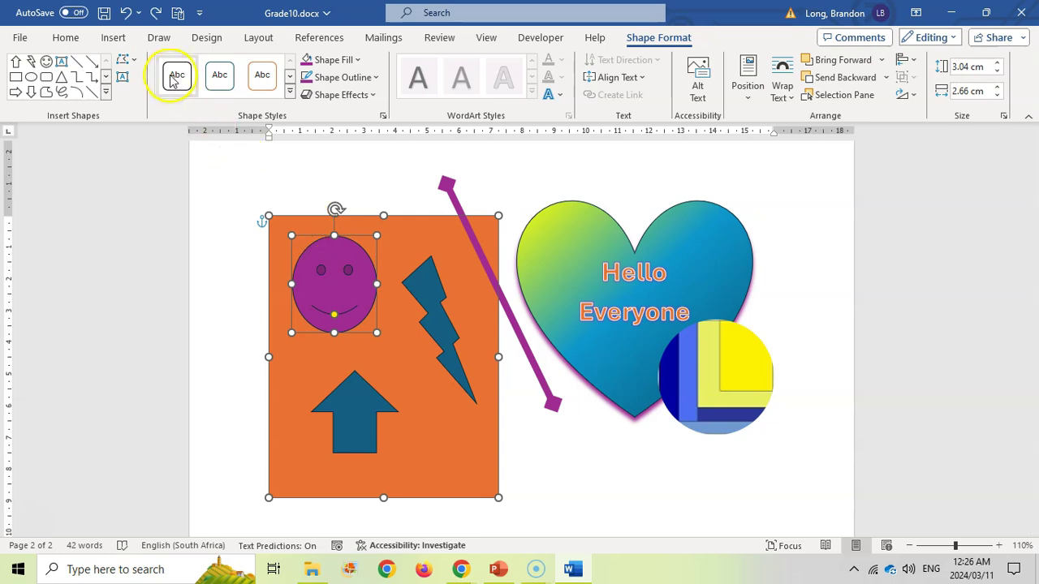
{"action": "left_click", "coordinate": [132, 62]}
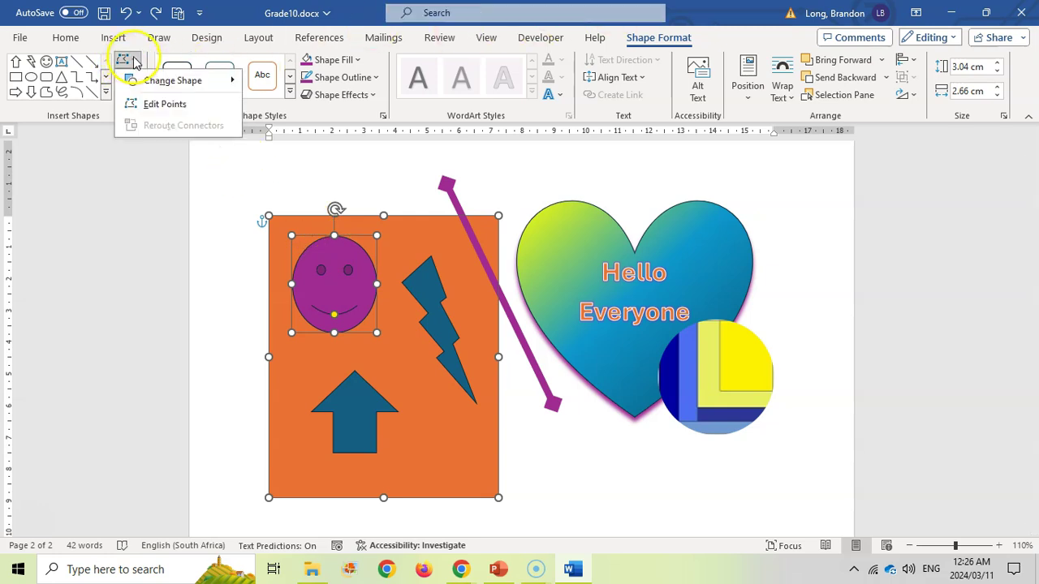
{"action": "left_click", "coordinate": [165, 104]}
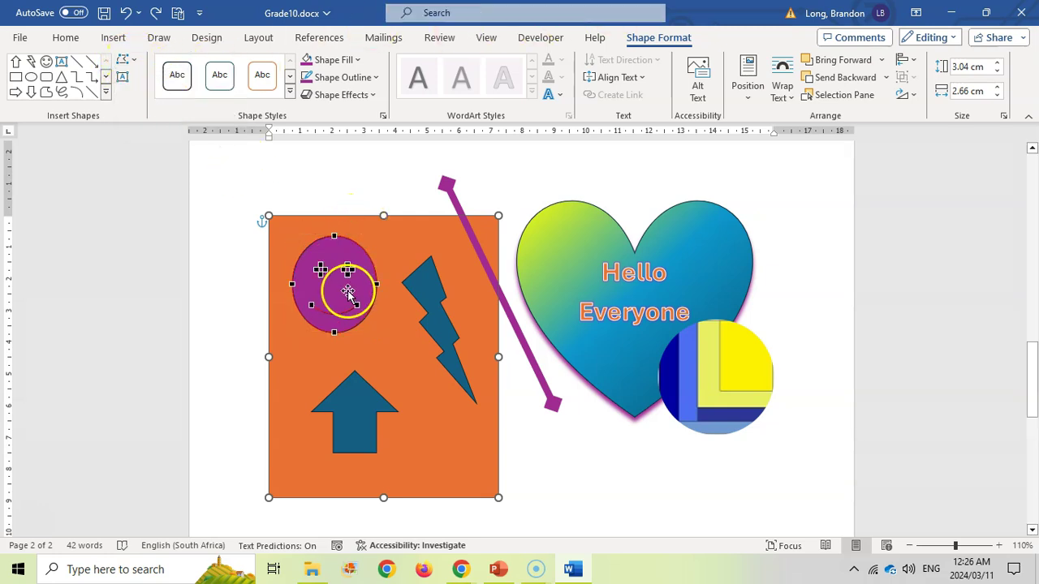
{"action": "left_click", "coordinate": [310, 305]}
{"action": "key", "text": "Delete"}
{"action": "left_click_drag", "start_coordinate": [357, 304], "coordinate": [359, 292]}
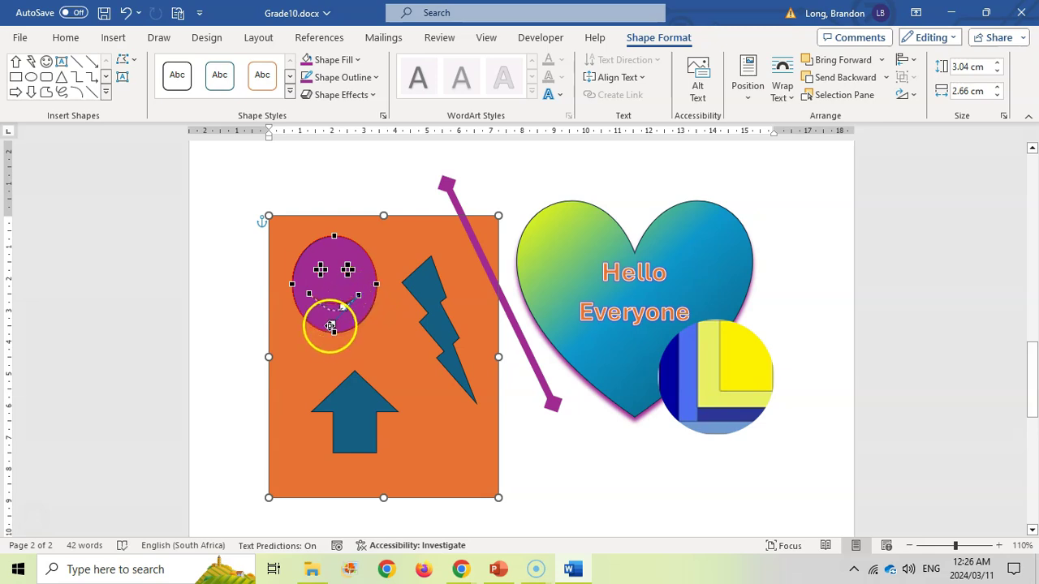
{"action": "left_click", "coordinate": [395, 367]}
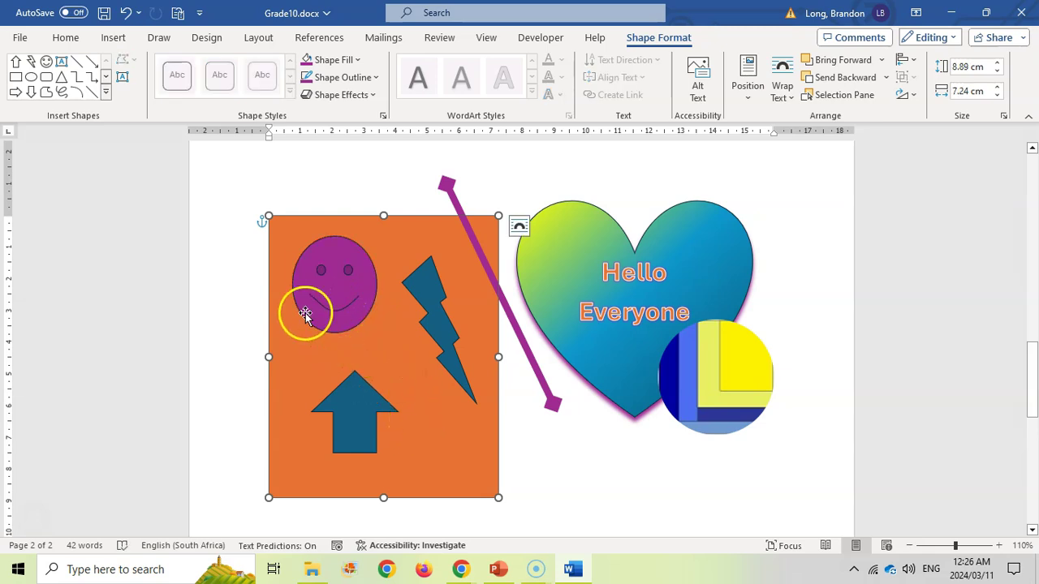
Drag the lightning bolt's edit points to turn its upper half into a broad kite-like polygon
{"action": "left_click", "coordinate": [431, 289]}
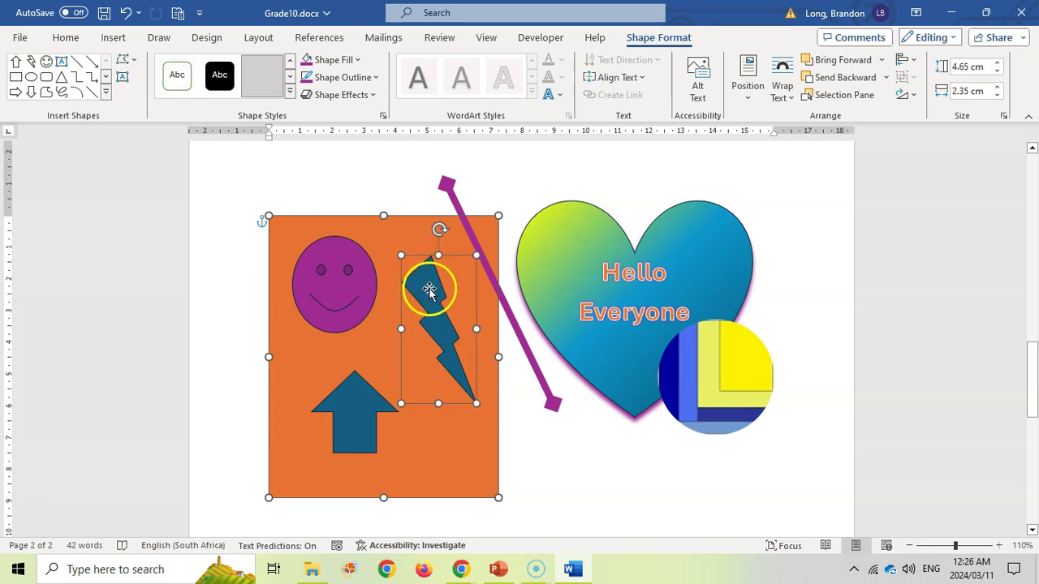
{"action": "left_click", "coordinate": [132, 61]}
{"action": "left_click", "coordinate": [144, 102]}
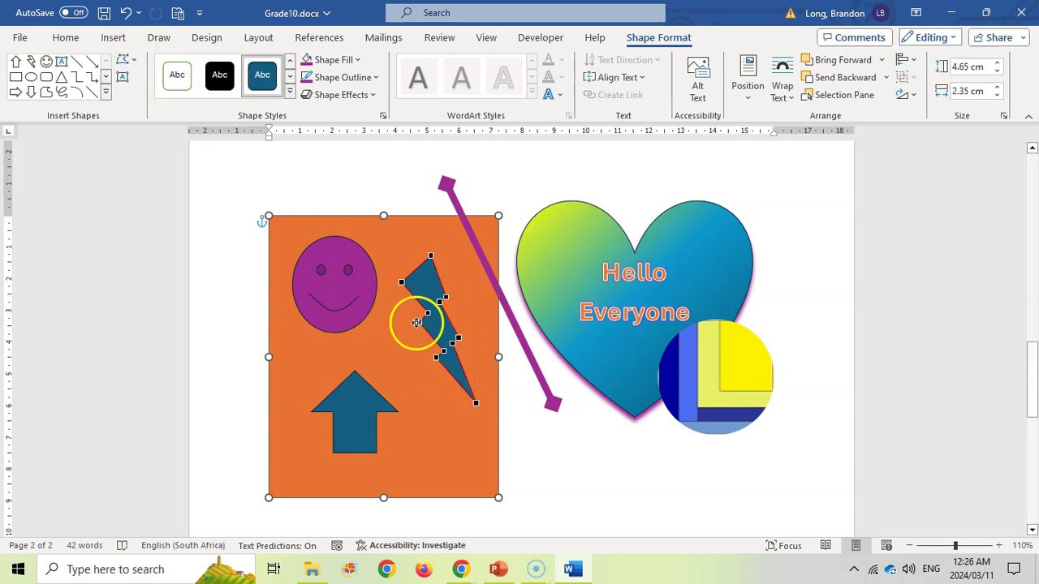
{"action": "left_click_drag", "start_coordinate": [418, 322], "coordinate": [408, 336]}
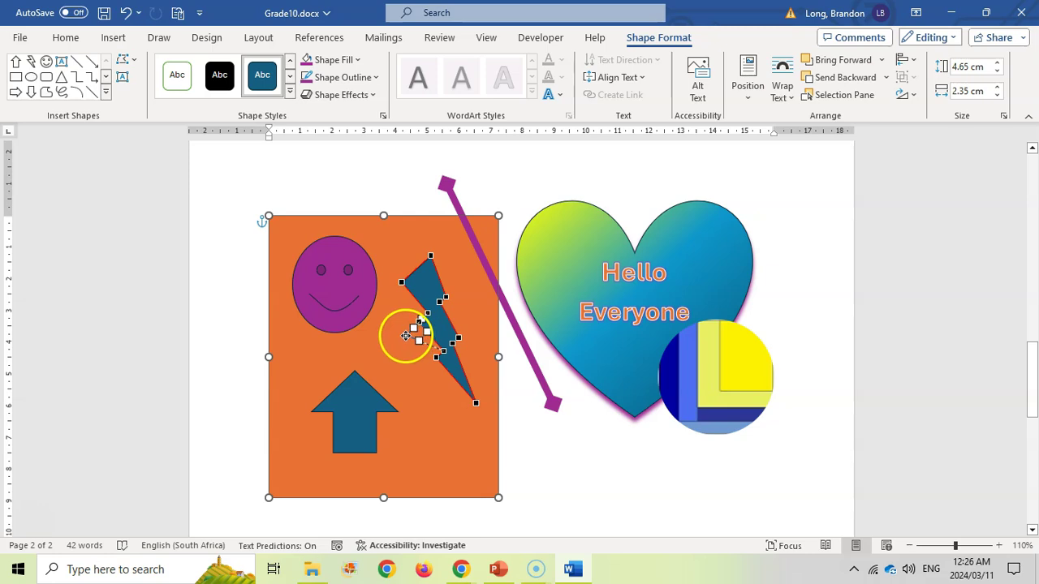
{"action": "left_click_drag", "start_coordinate": [447, 295], "coordinate": [483, 331]}
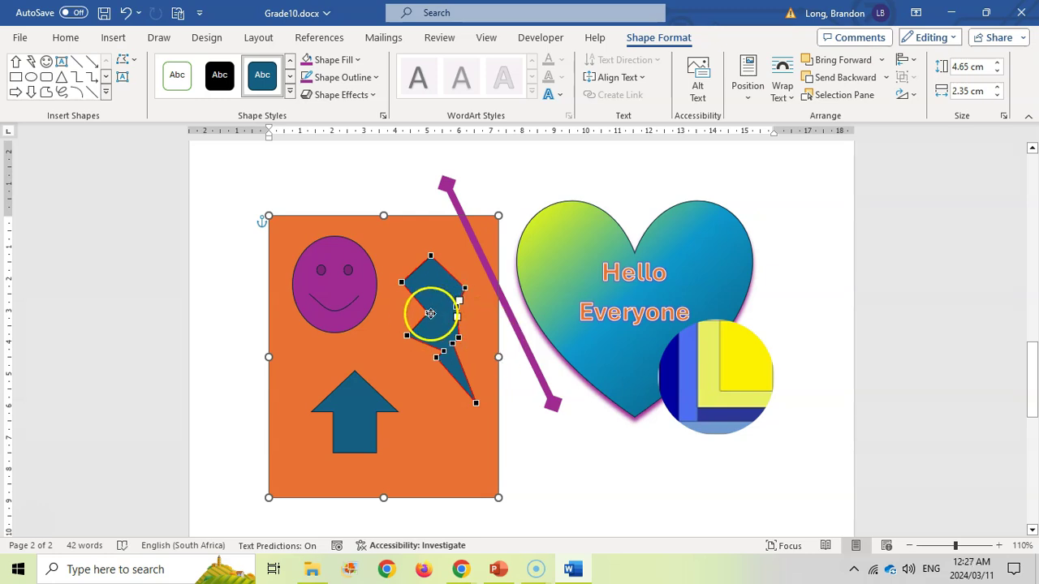
{"action": "left_click_drag", "start_coordinate": [428, 312], "coordinate": [405, 308]}
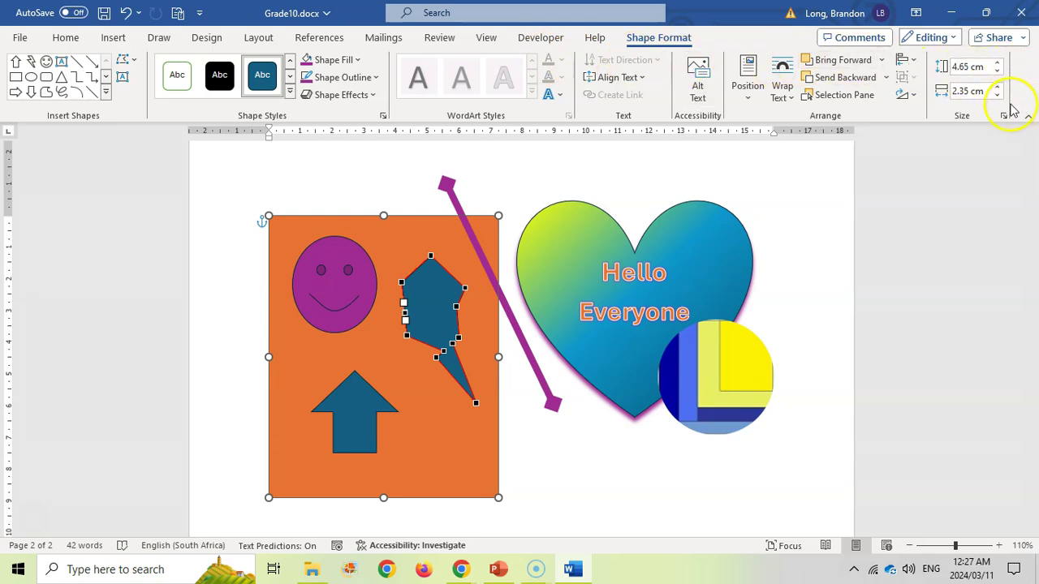
{"action": "left_click", "coordinate": [698, 242]}
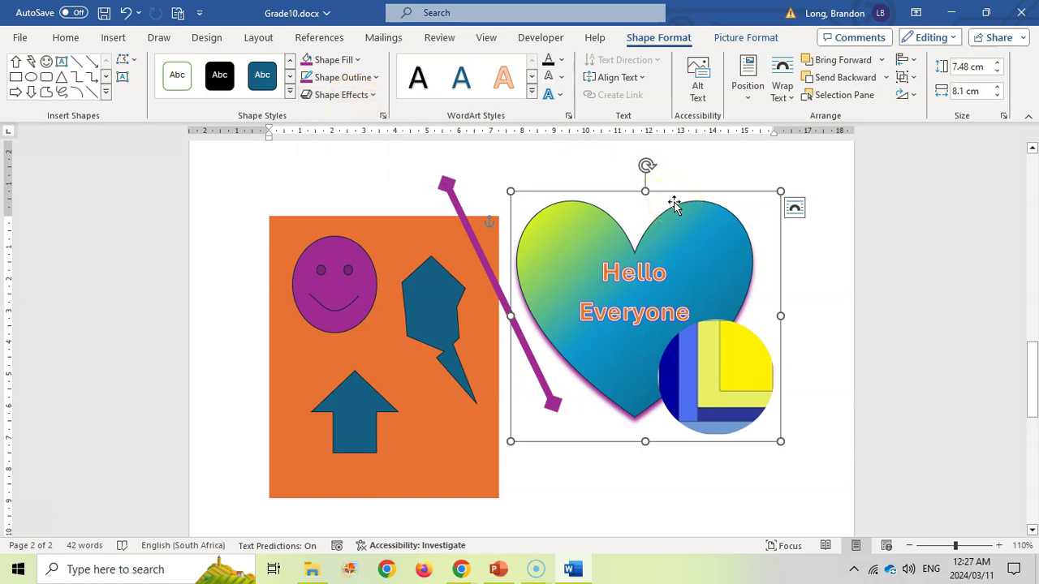
{"action": "left_click", "coordinate": [508, 484]}
{"action": "left_click", "coordinate": [113, 38]}
{"action": "left_click", "coordinate": [189, 77]}
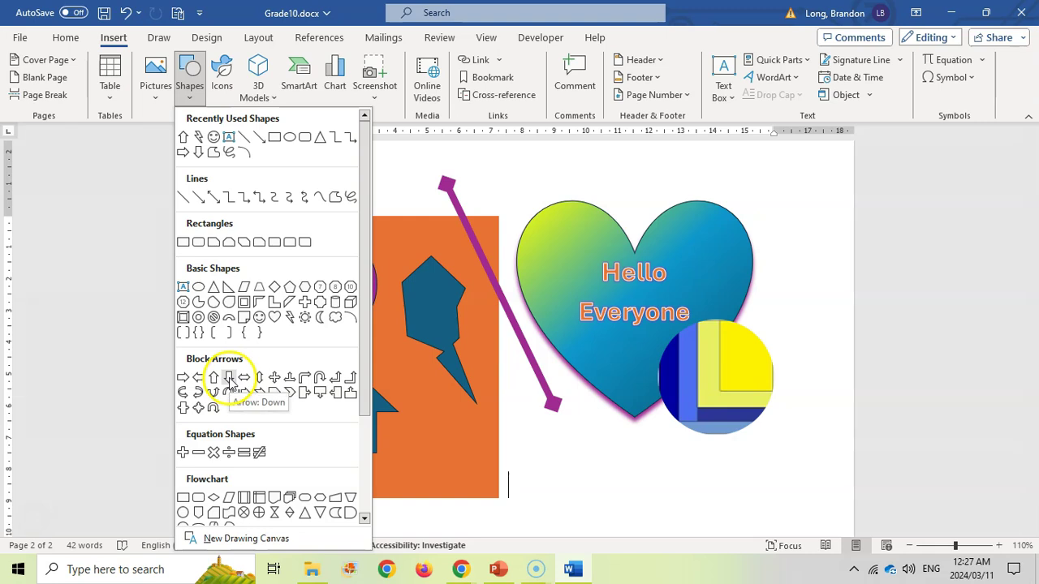
{"action": "left_click", "coordinate": [614, 441]}
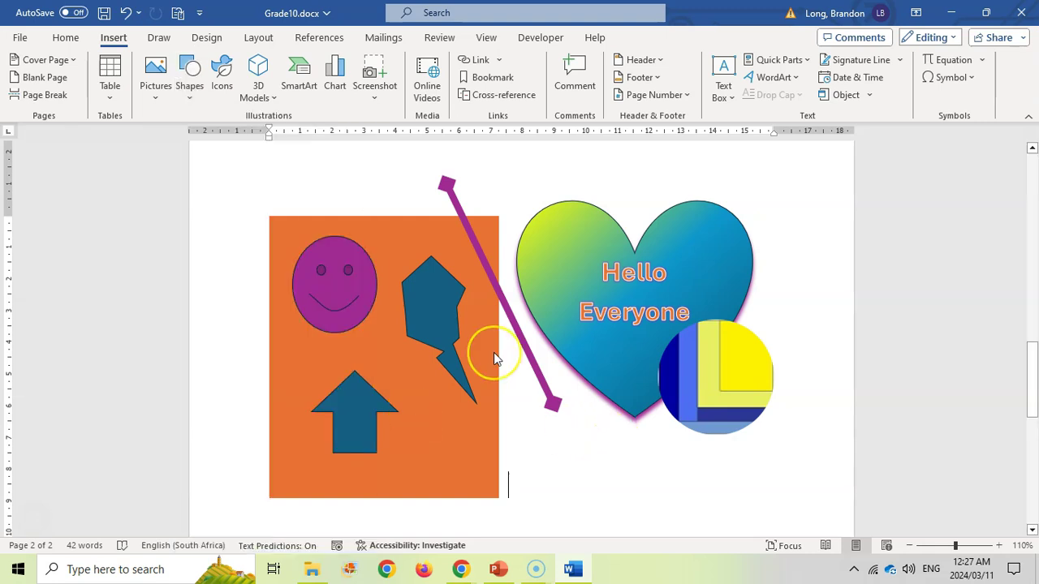